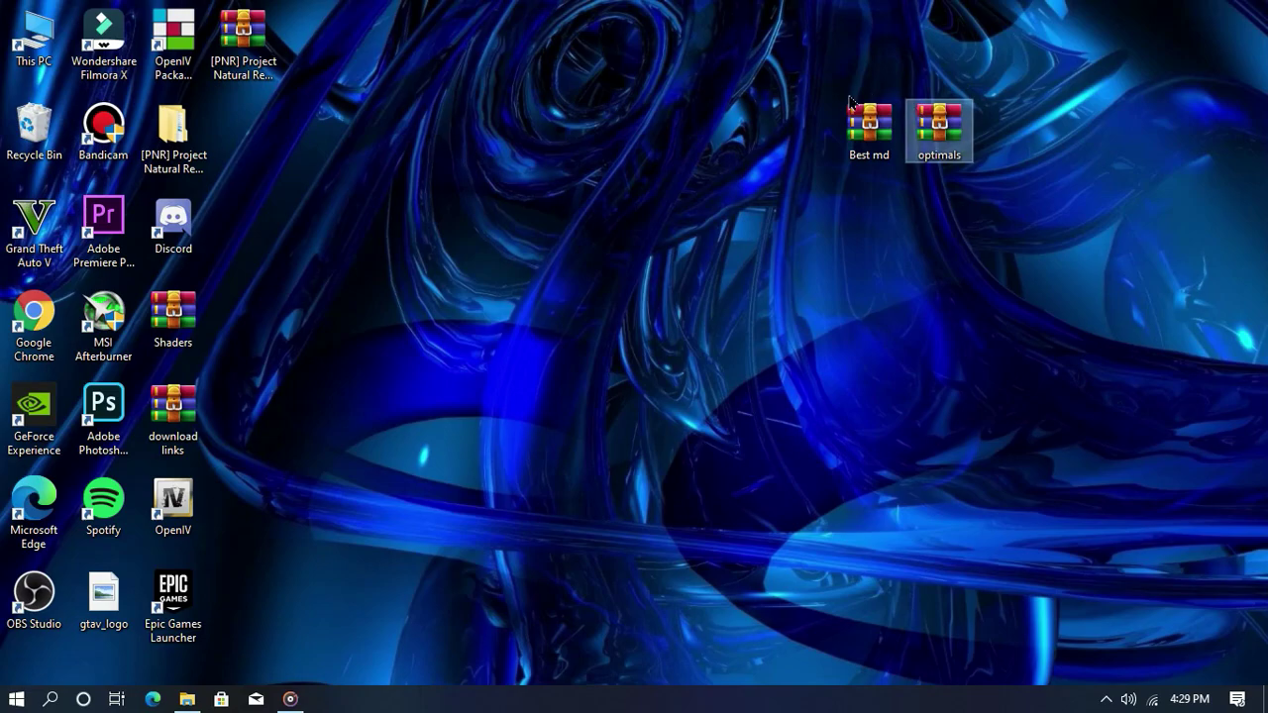
# Extract the optimals archive on the desktop into its own folder and open that folder
pyautogui.rightClick(954, 151)
pyautogui.click(959, 172)
pyautogui.press('Return')
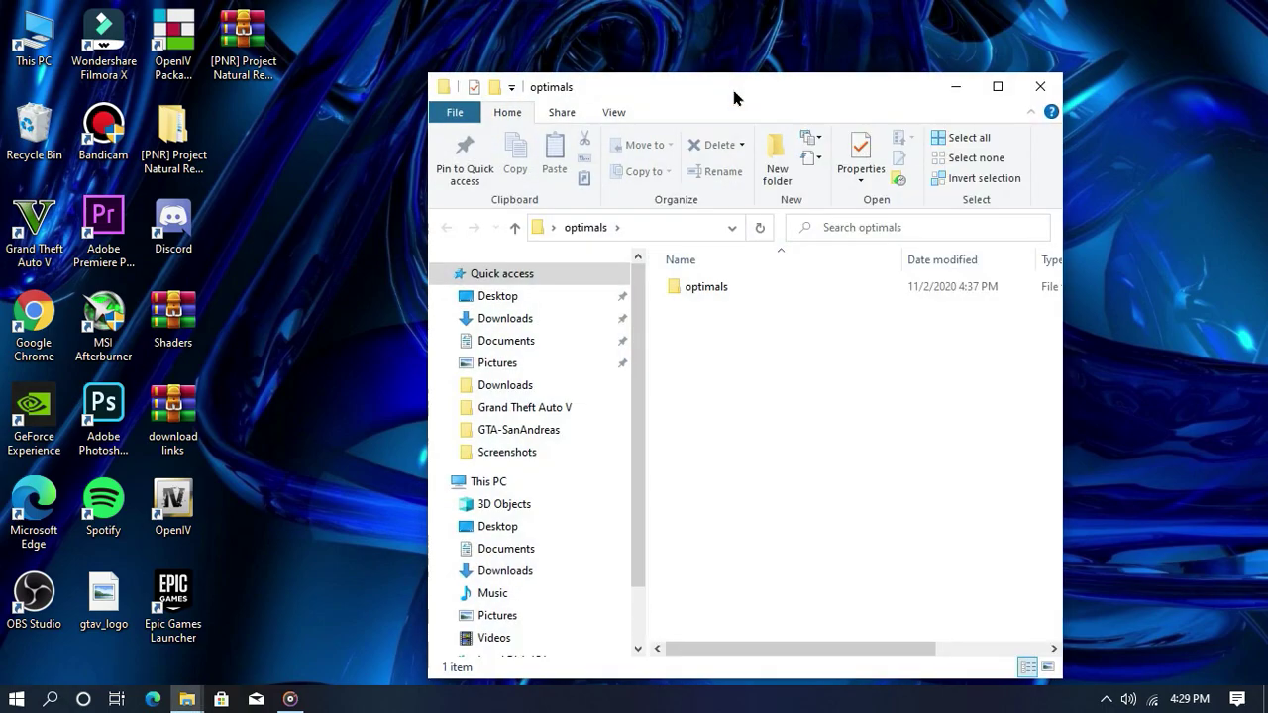
# Arrange the optimals folder window side by side with the GTA-SanAndreas game folder
pyautogui.press('super+Right')
pyautogui.press('Escape')
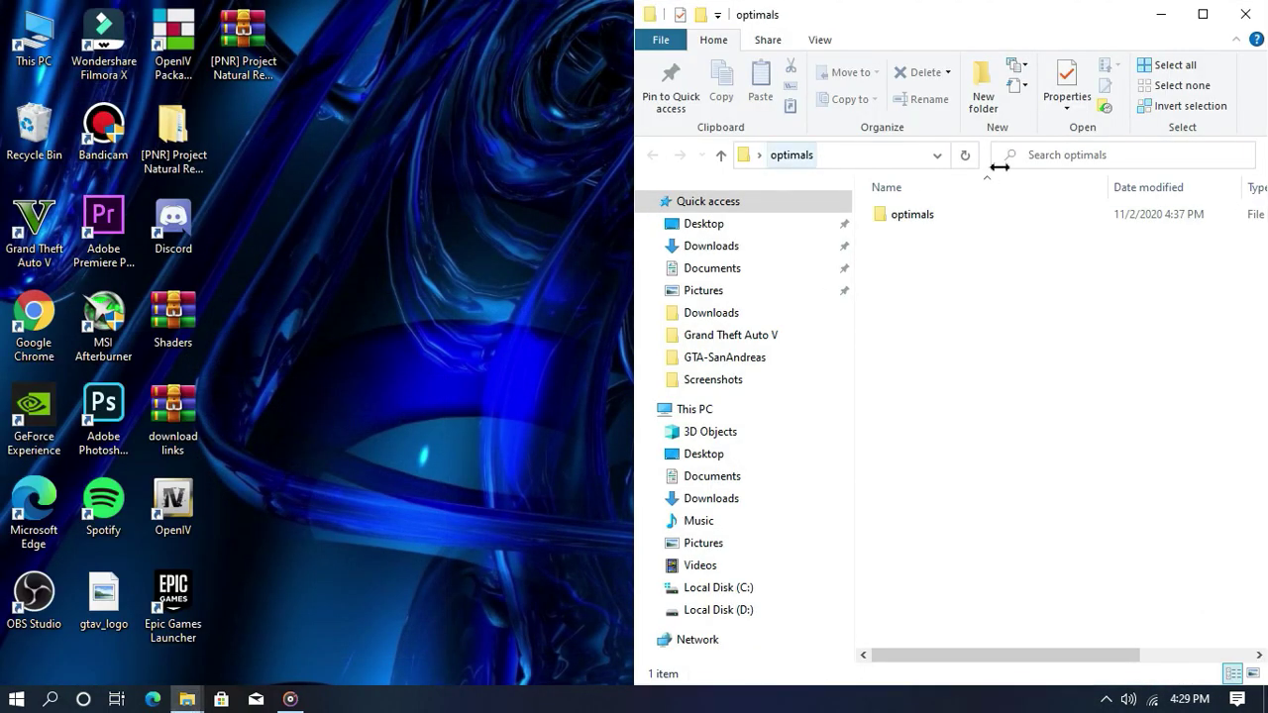
pyautogui.press('super+Right')
pyautogui.click(238, 518)
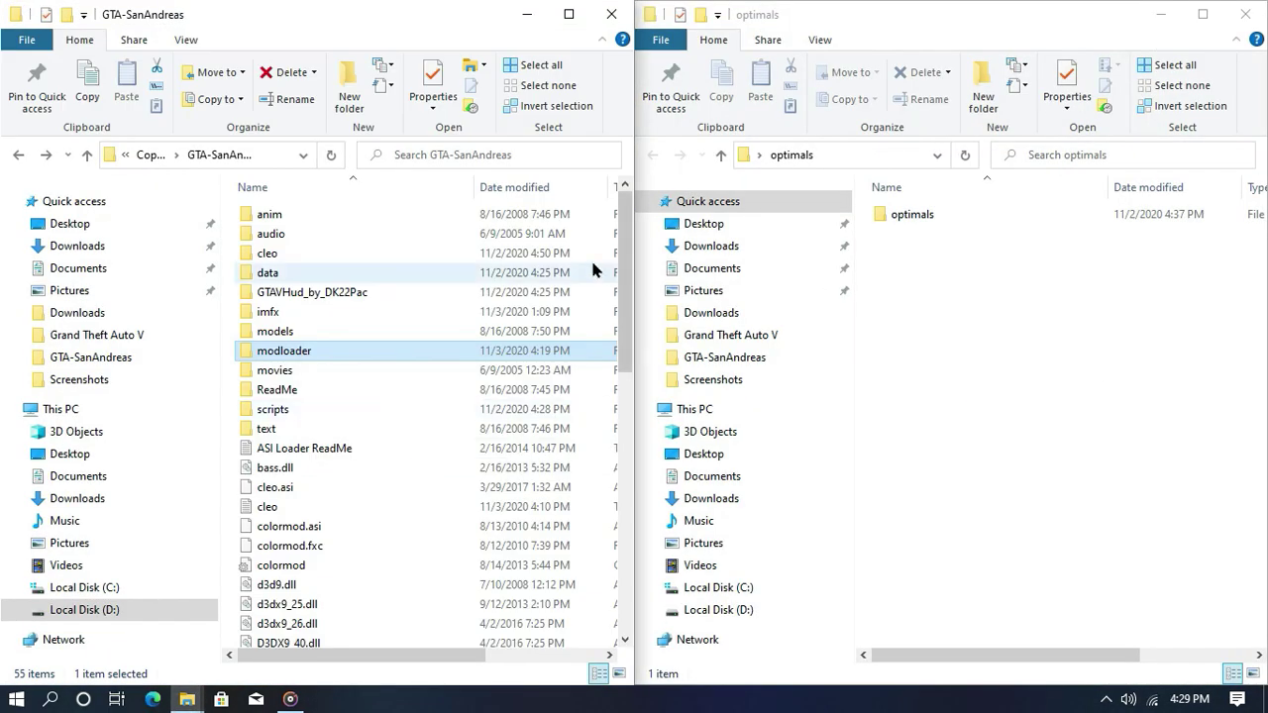
# Copy everything in the cleo+asiloader+modloader mod's "copy to the game folder" into GTA-SanAndreas, replacing existing files
pyautogui.doubleClick(906, 216)
pyautogui.doubleClick(911, 238)
pyautogui.doubleClick(936, 212)
pyautogui.moveTo(950, 551); pyautogui.dragTo(936, 206)
pyautogui.moveTo(992, 266); pyautogui.dragTo(595, 477)
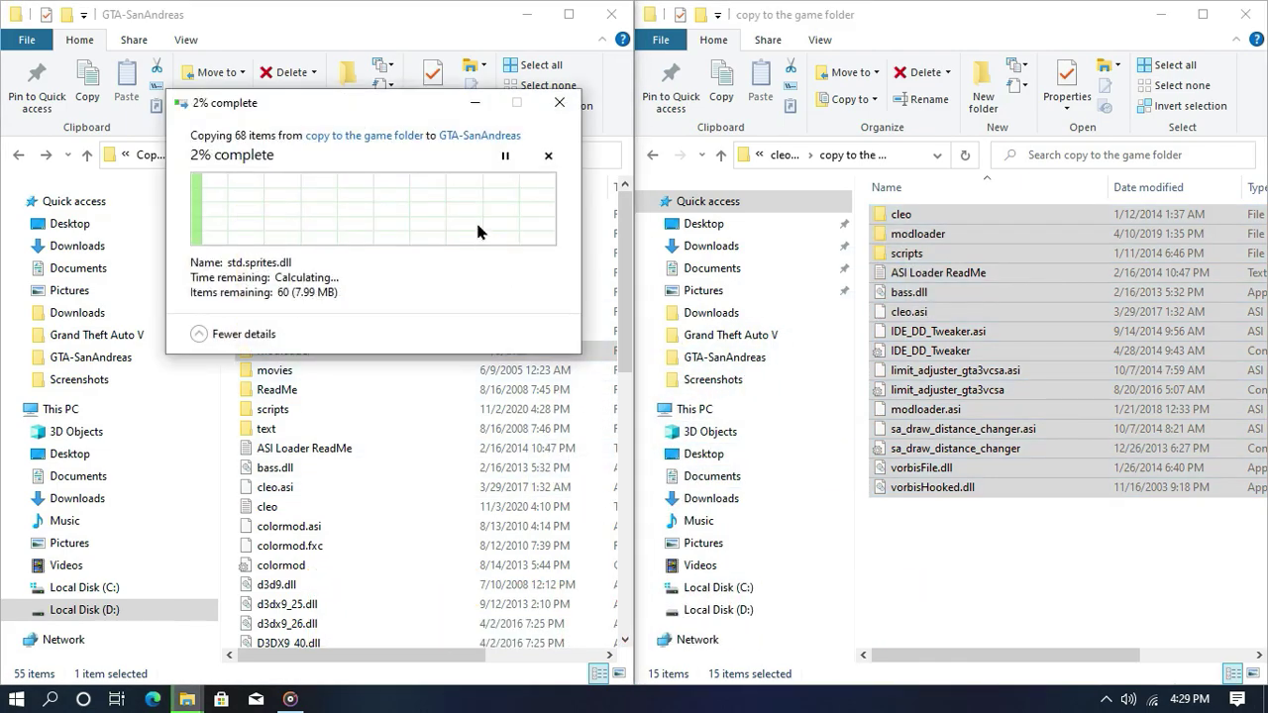
pyautogui.click(435, 204)
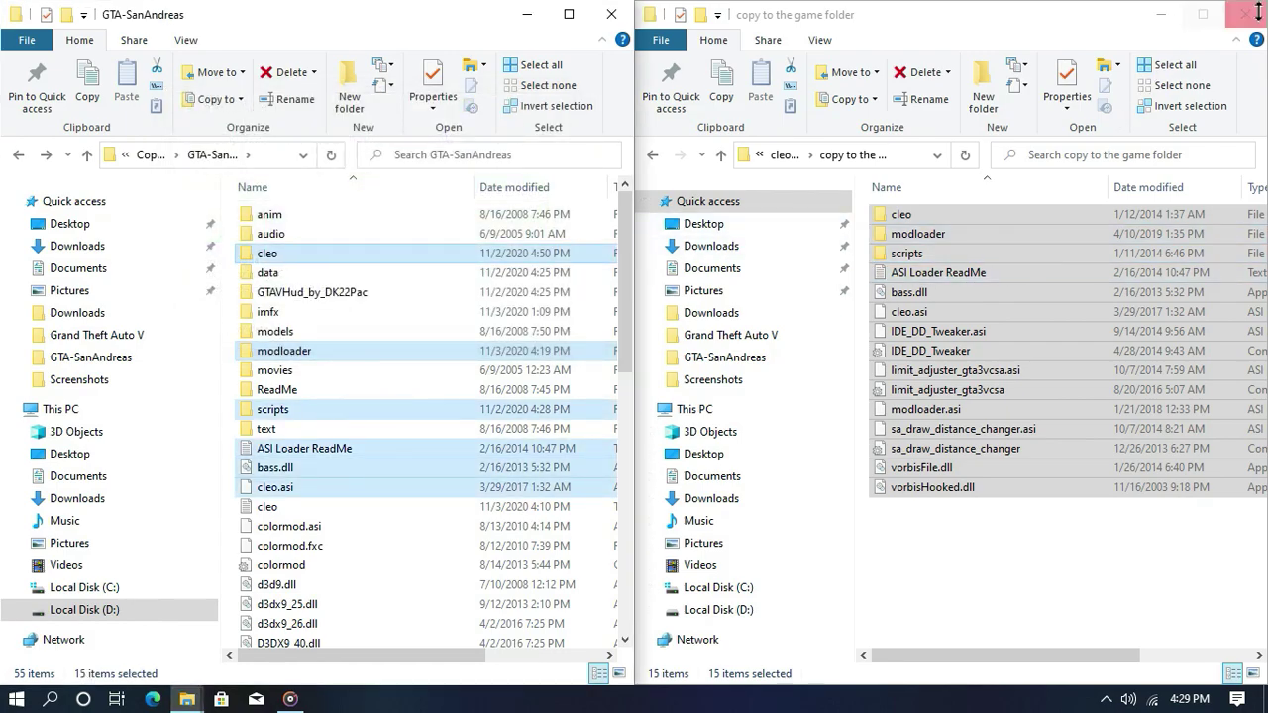
# Copy all files from the "GRAPHIC FIX - streamfix.asi" folder into GTA-SanAndreas, replacing files with the same names
pyautogui.click(1146, 311)
pyautogui.press('BackSpace')
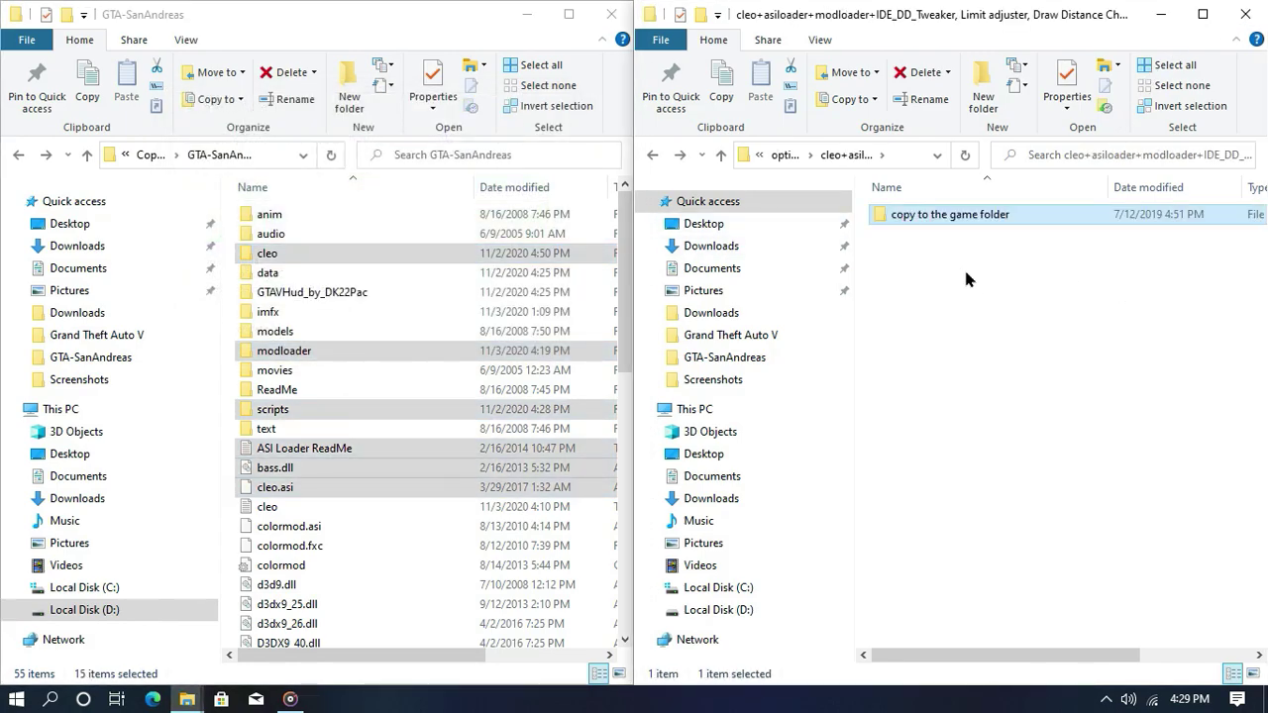
pyautogui.press('BackSpace')
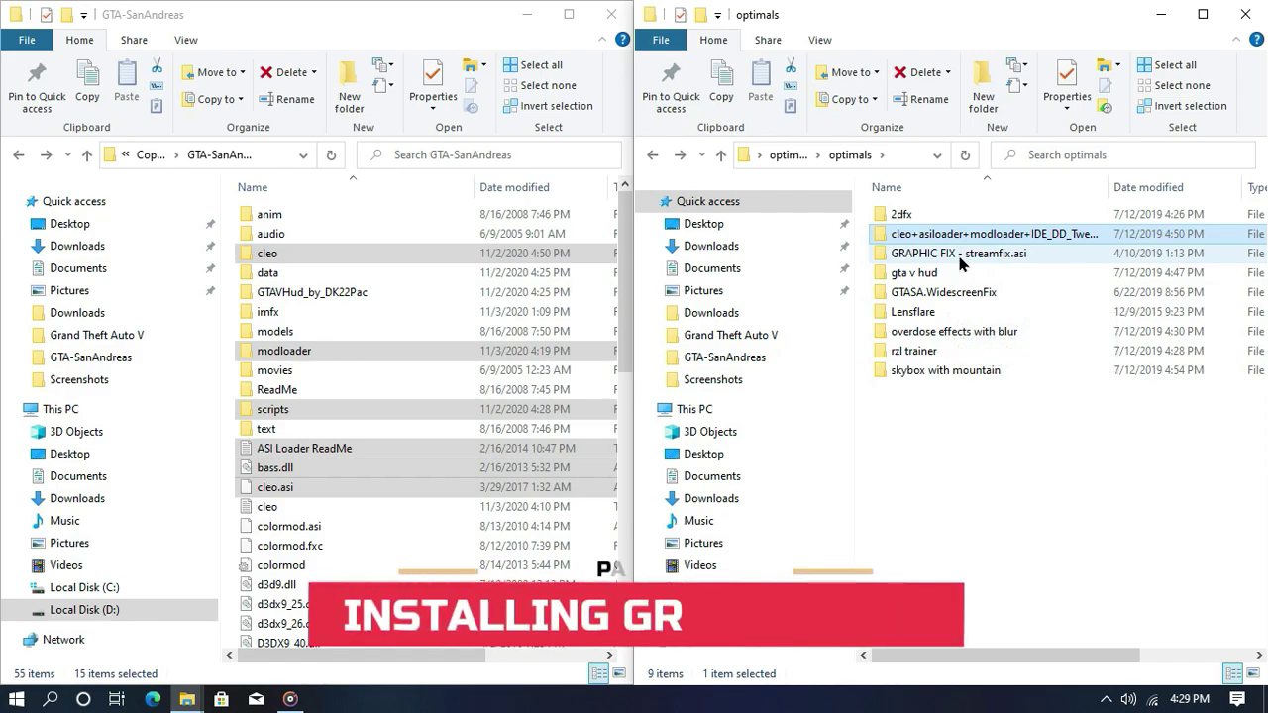
pyautogui.doubleClick(957, 253)
pyautogui.moveTo(971, 250); pyautogui.dragTo(526, 486)
pyautogui.click(593, 203)
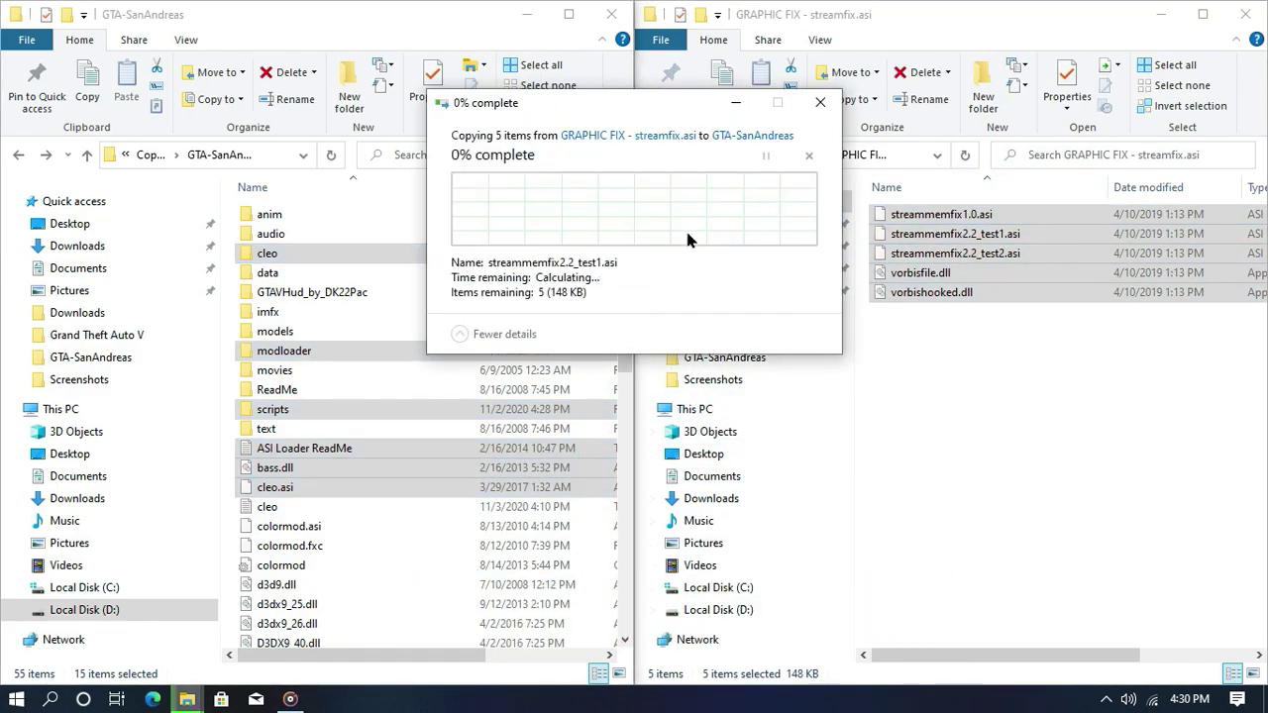
# Copy everything in the gta v hud mod's "copy to gta sa folder" into GTA-SanAndreas, replacing the existing files
pyautogui.click(1101, 305)
pyautogui.hotkey('alt', 'Left')
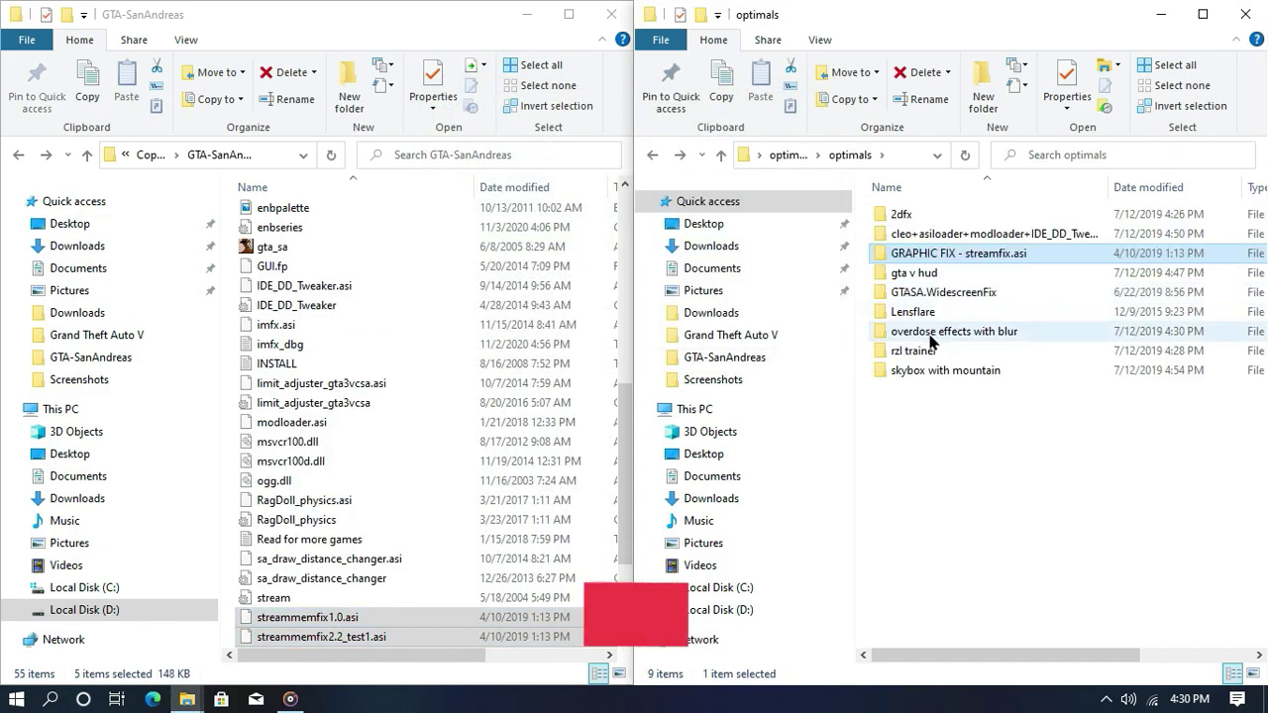
pyautogui.doubleClick(913, 274)
pyautogui.doubleClick(920, 215)
pyautogui.moveTo(947, 380); pyautogui.dragTo(541, 408)
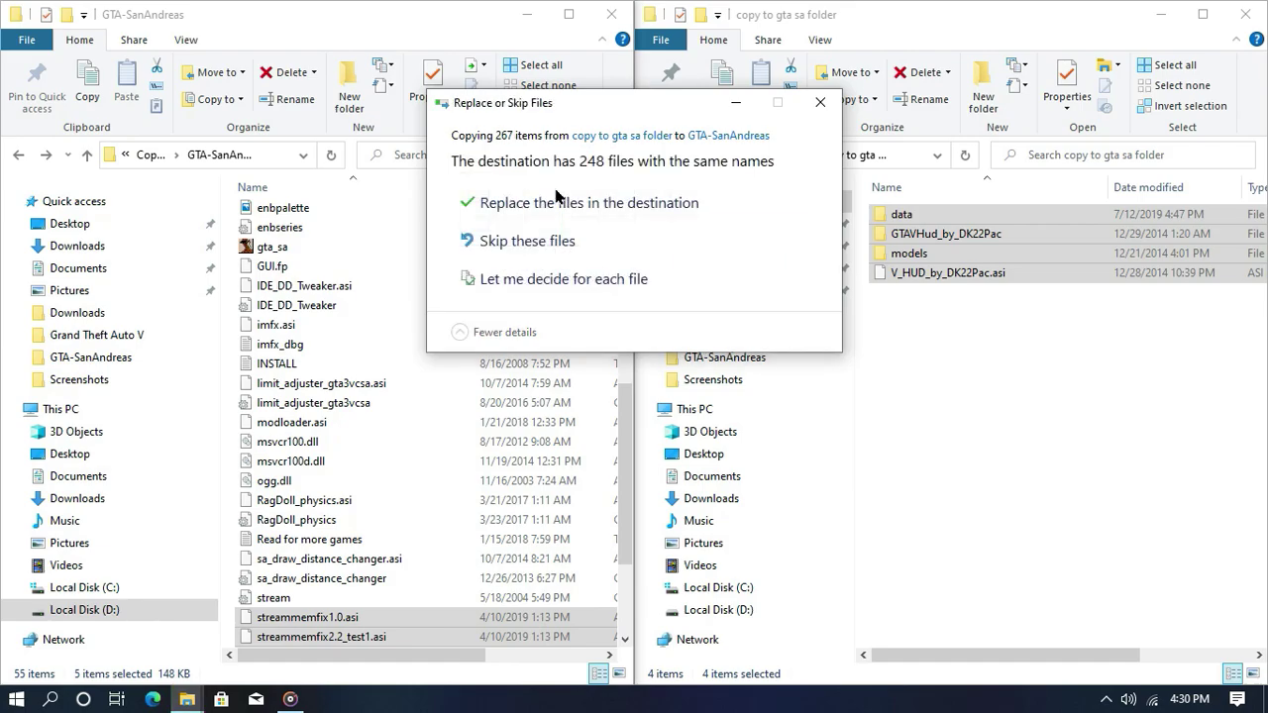
pyautogui.click(560, 206)
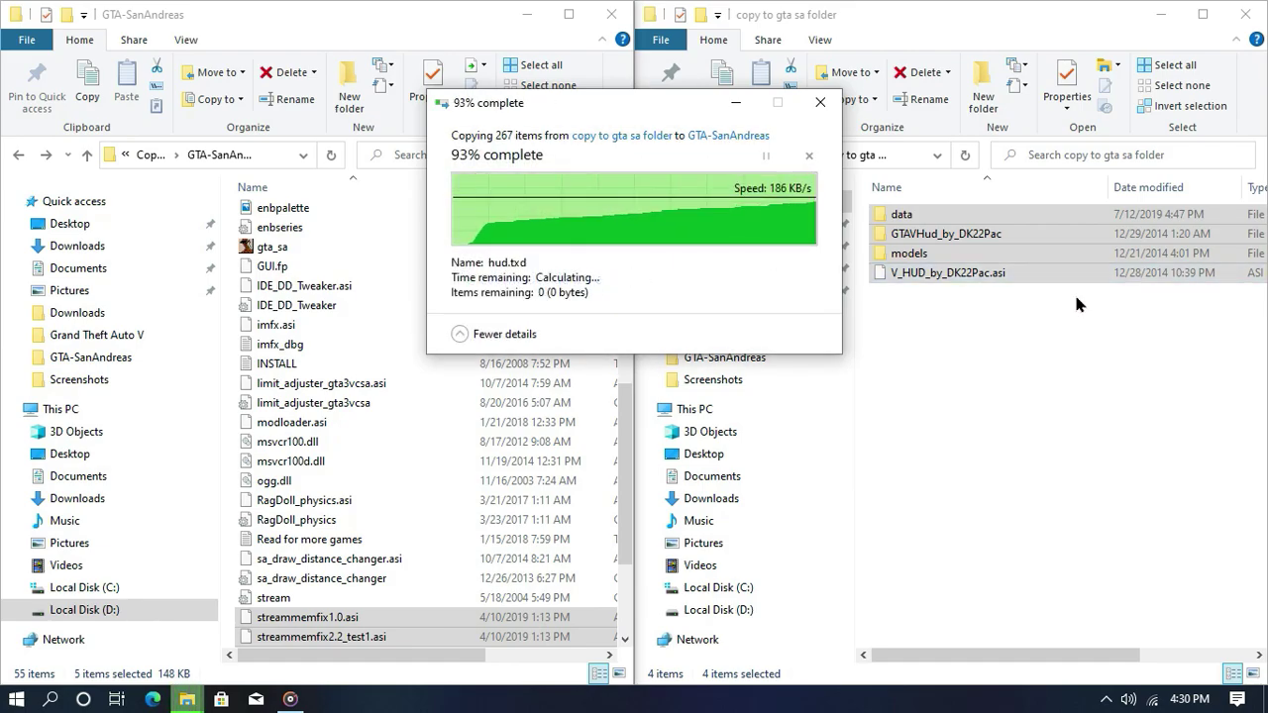
# Copy the rzl trainer files from "copy to cleo" into the game's cleo folder, replacing existing files, and return to GTA-SanAndreas
pyautogui.click(1039, 305)
pyautogui.hotkey('alt', 'Up')
pyautogui.hotkey('alt', 'Up')
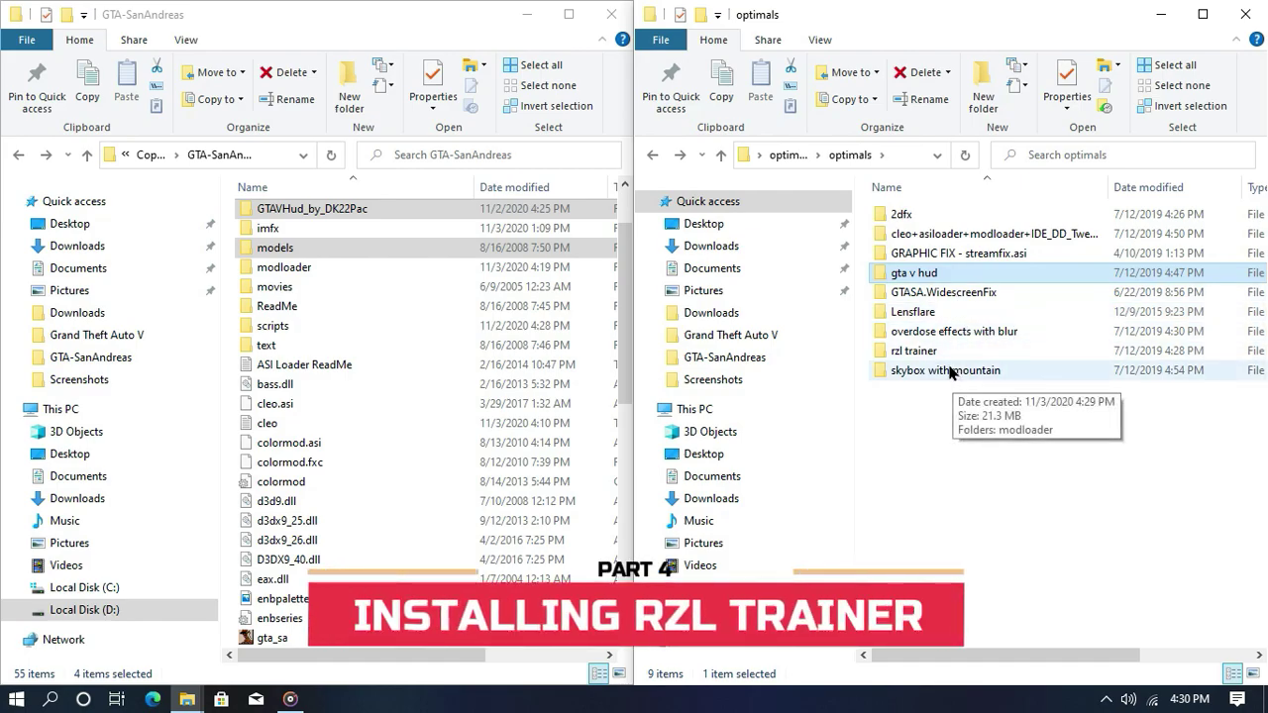
pyautogui.doubleClick(921, 351)
pyautogui.scroll(2, 297, 288)
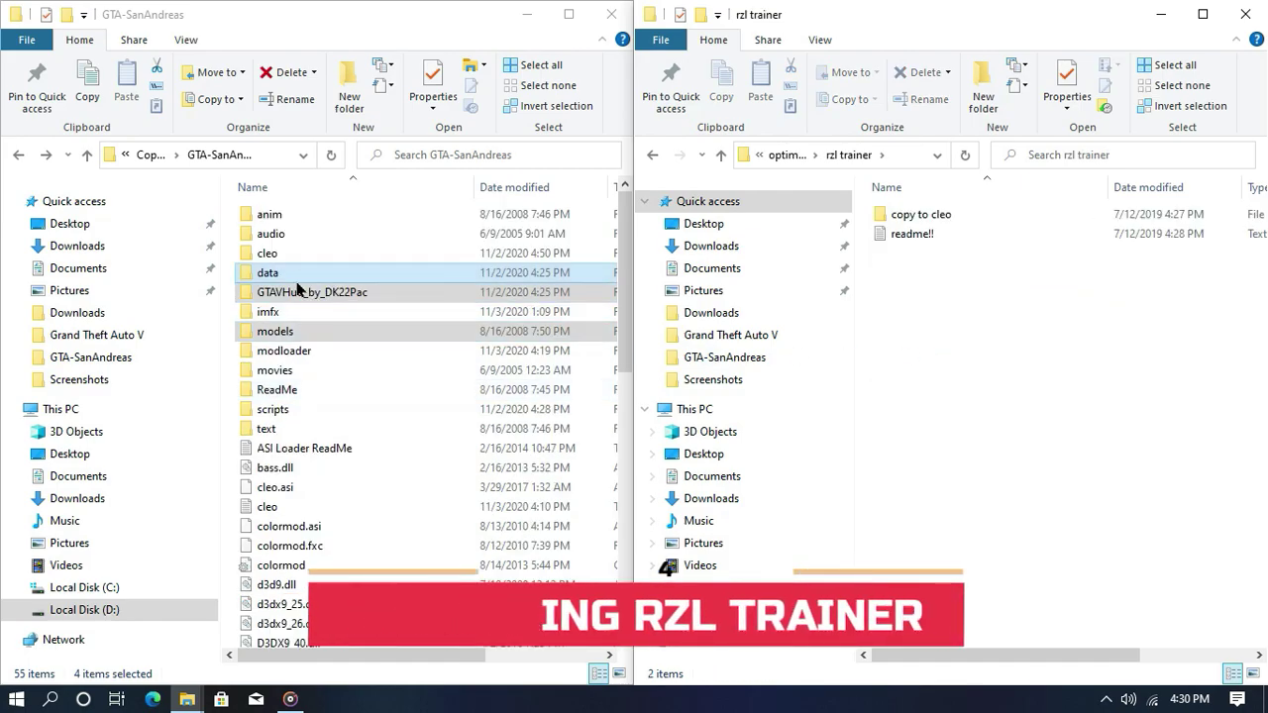
pyautogui.doubleClick(267, 253)
pyautogui.doubleClick(921, 215)
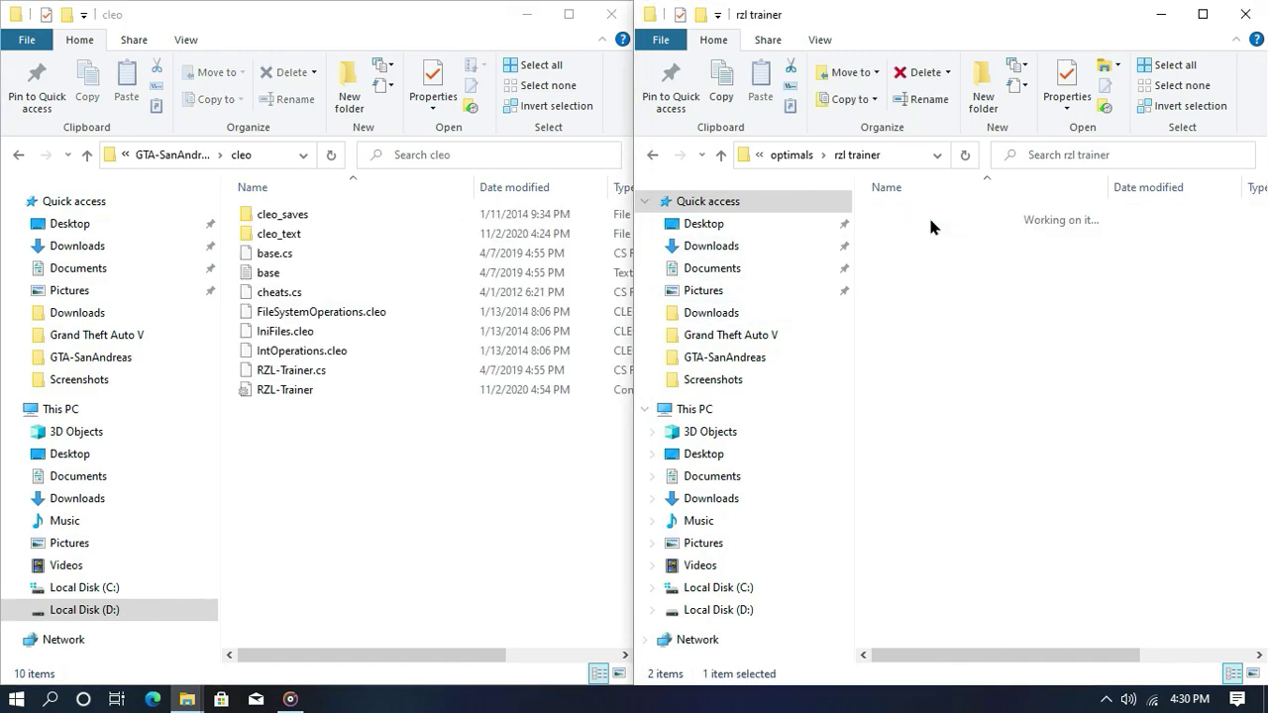
pyautogui.moveTo(948, 348); pyautogui.dragTo(490, 480)
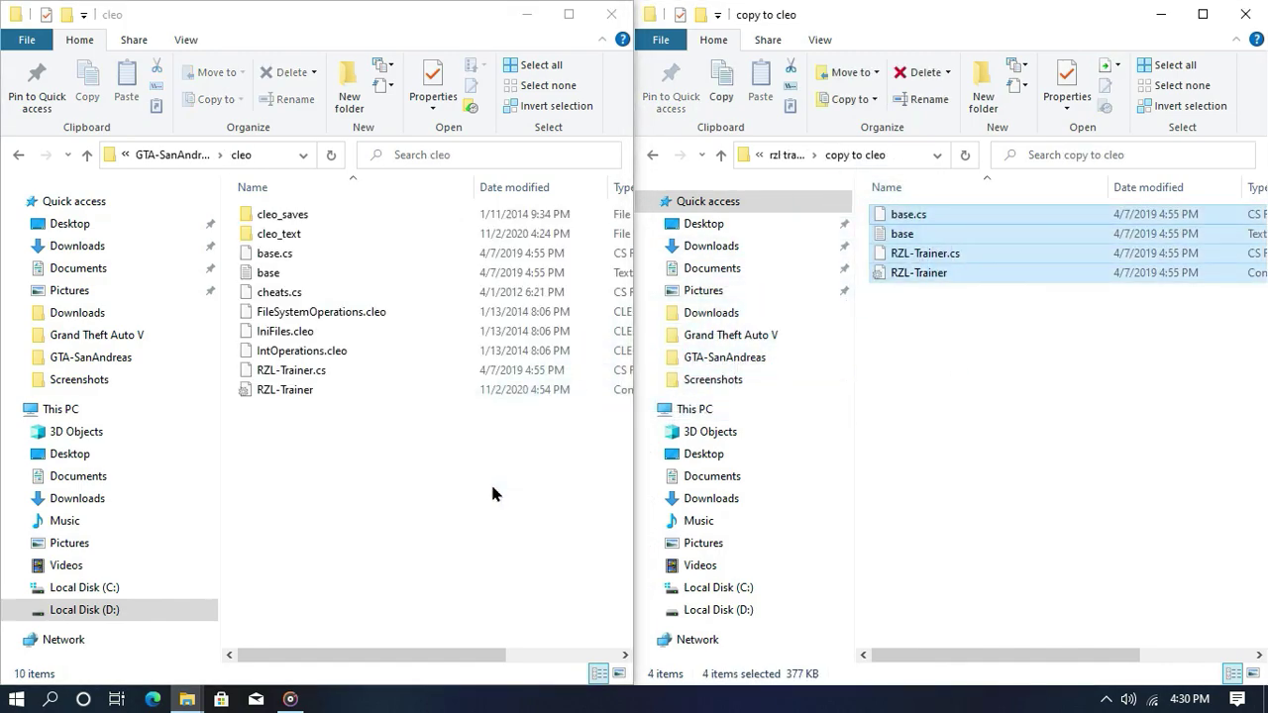
pyautogui.click(556, 205)
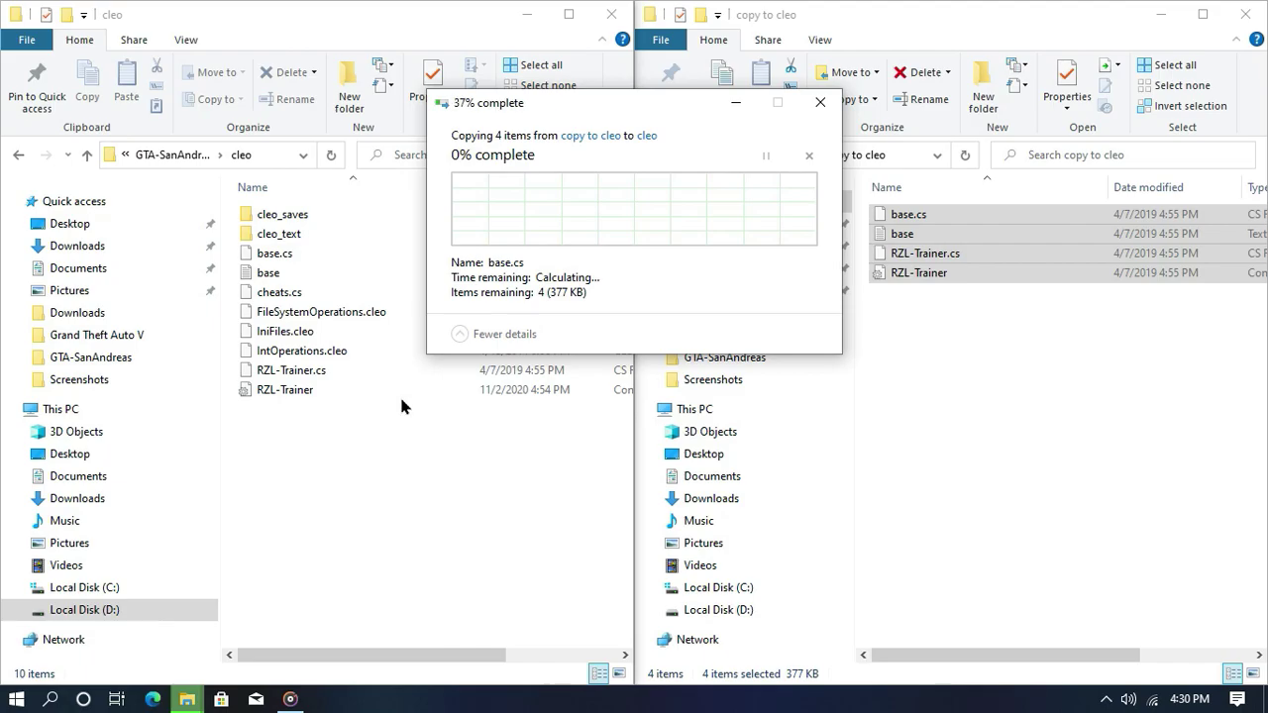
pyautogui.hotkey('alt', 'Up')
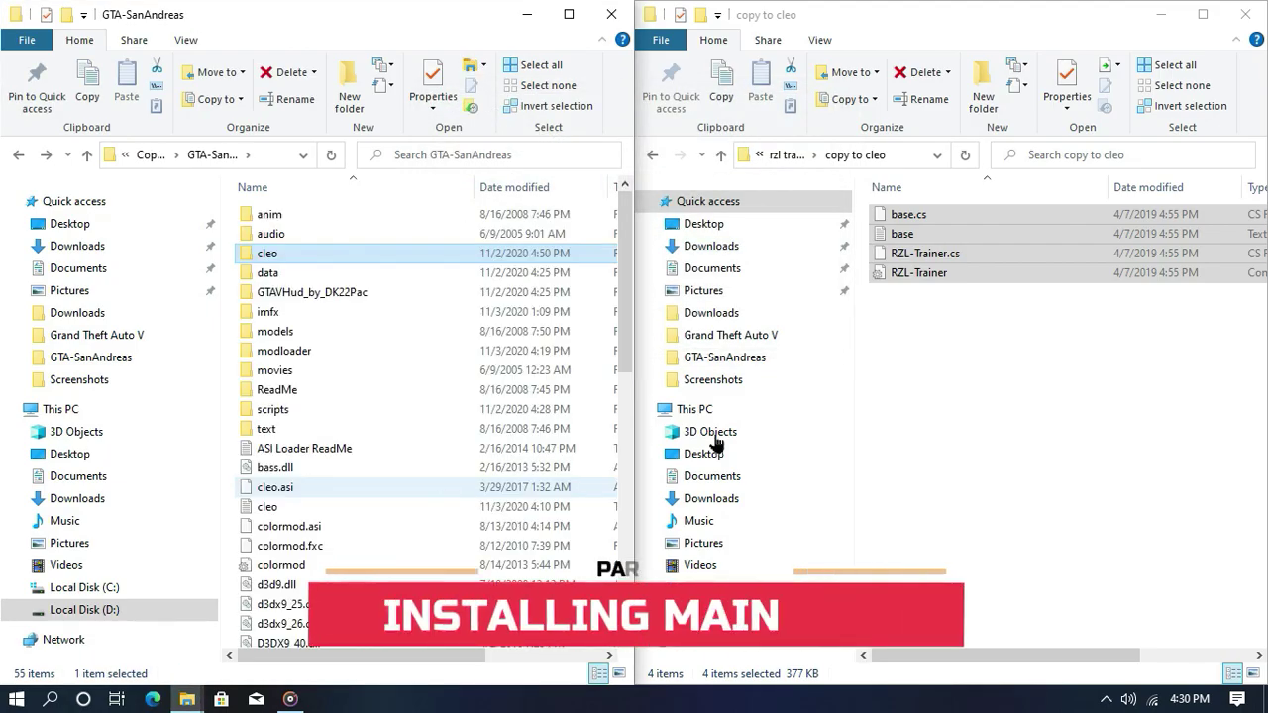
# Clear both folder windows off the desktop and extract the Best md archive into its own folder
pyautogui.click(527, 14)
pyautogui.click(1245, 13)
pyautogui.rightClick(637, 112)
pyautogui.click(657, 153)
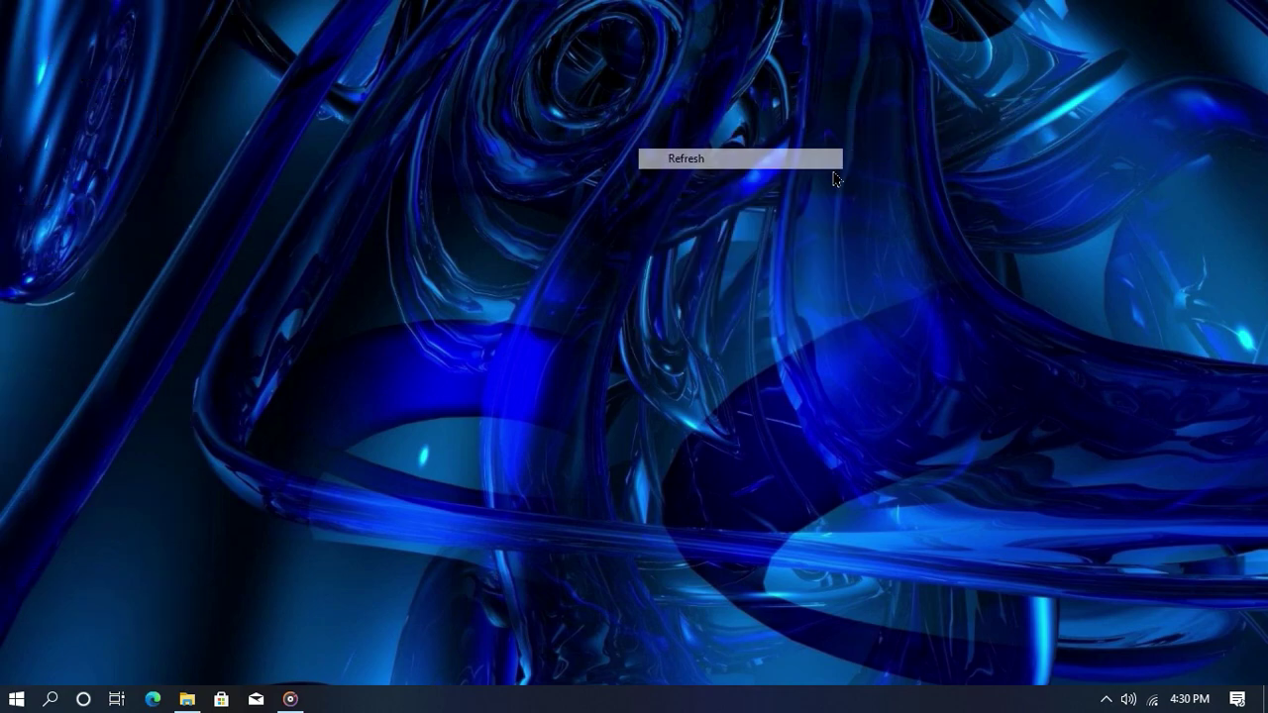
pyautogui.rightClick(887, 132)
pyautogui.click(931, 179)
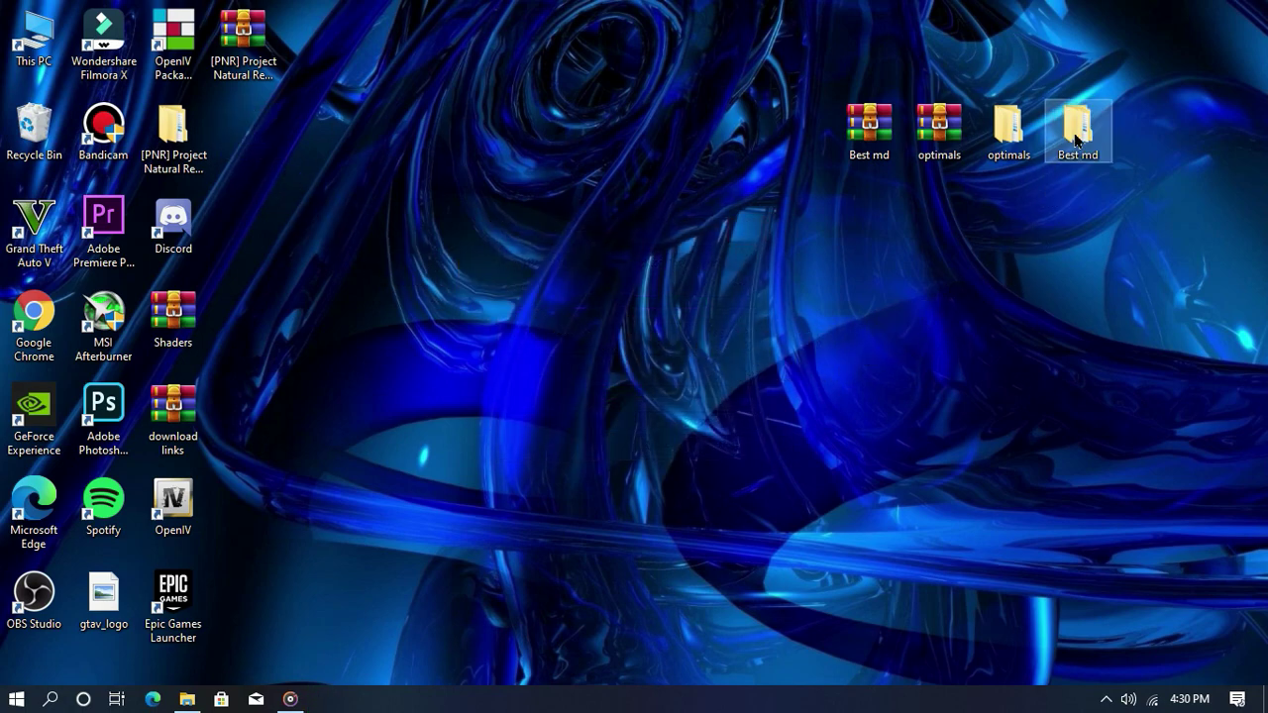
# Open the extracted Best md folder and place it side by side with the GTA-SanAndreas folder
pyautogui.doubleClick(1077, 134)
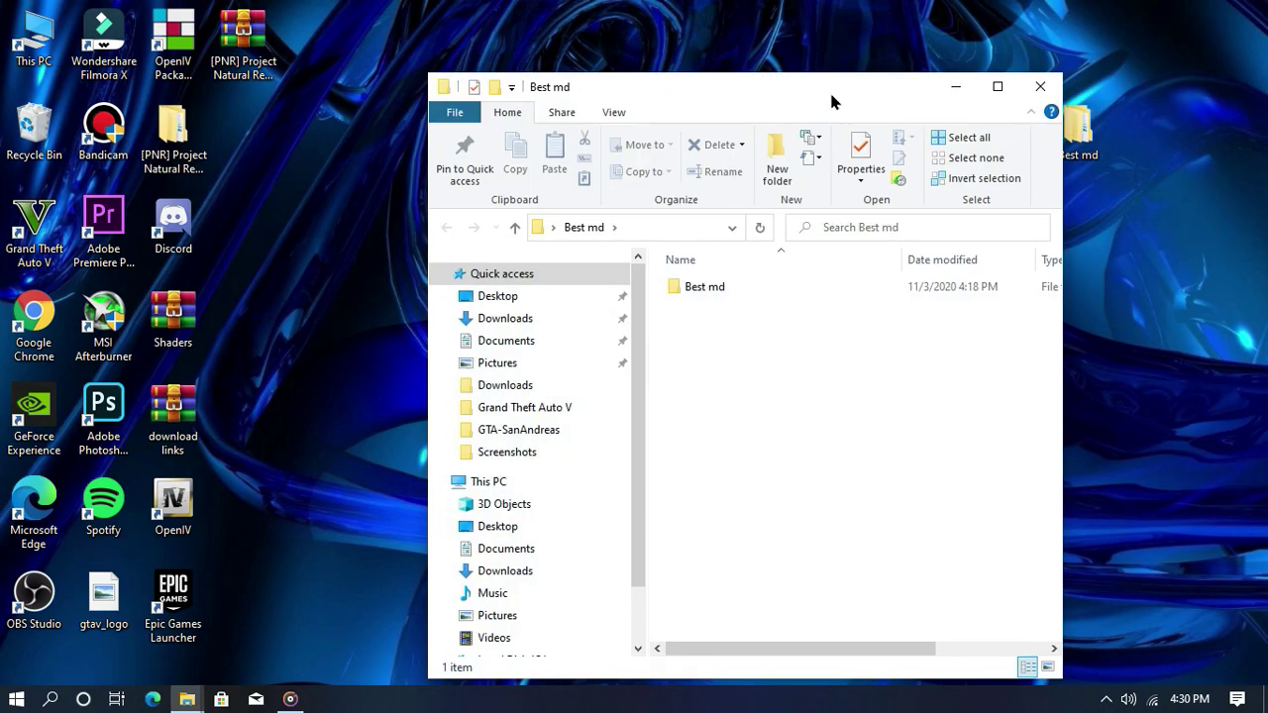
pyautogui.moveTo(832, 101); pyautogui.dragTo(1266, 199)
pyautogui.click(350, 226)
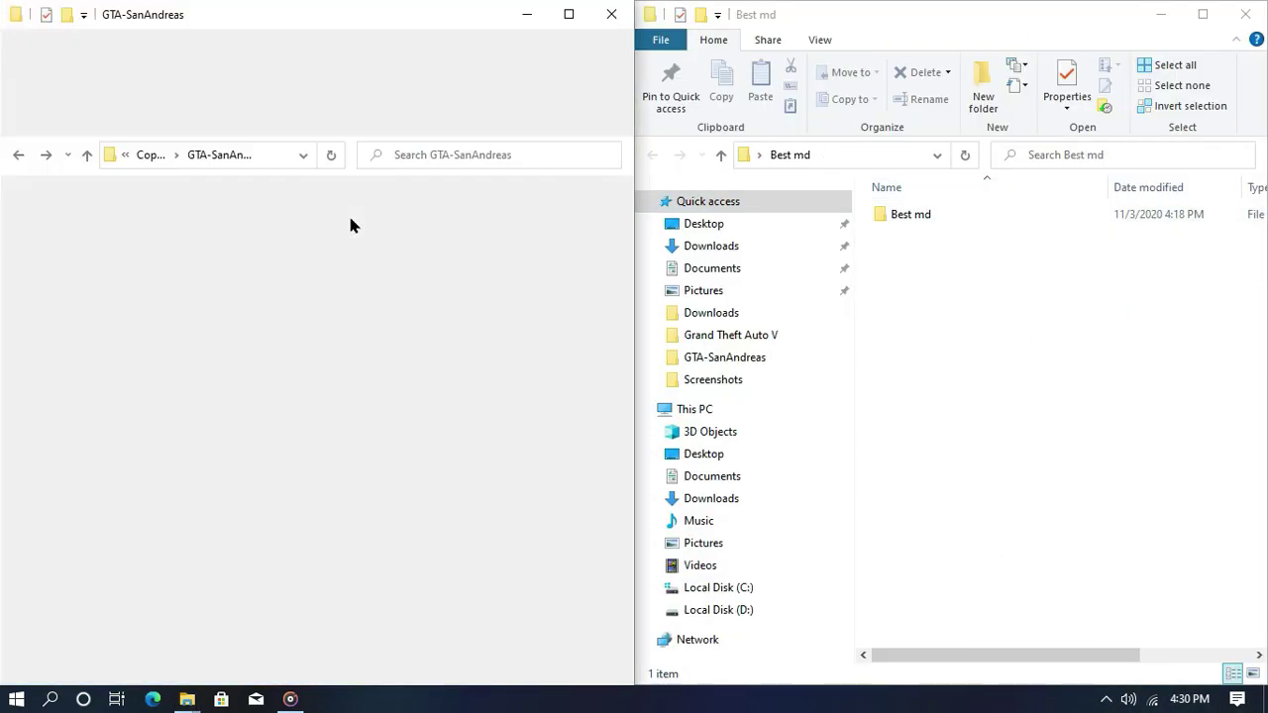
# Copy all contents of the best mod's ENB SERIES folder into GTA-SanAndreas, replacing files with the same names
pyautogui.doubleClick(931, 215)
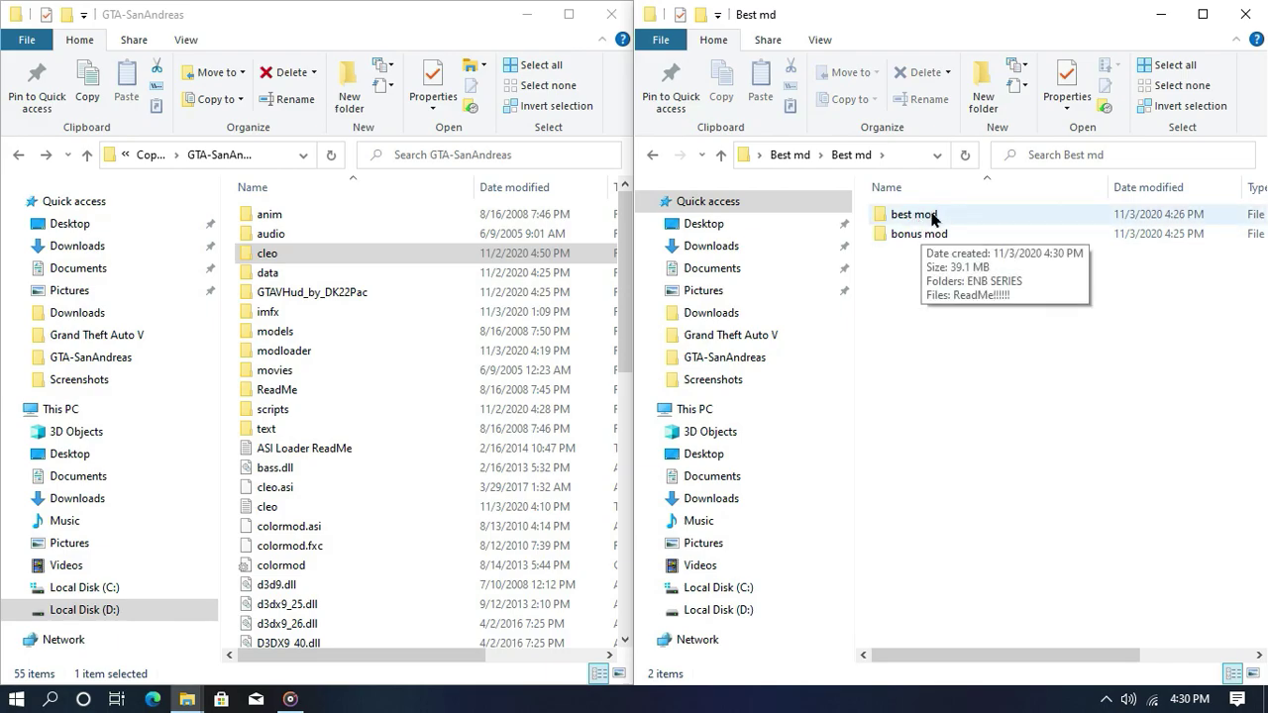
pyautogui.doubleClick(923, 215)
pyautogui.doubleClick(918, 216)
pyautogui.click(914, 282)
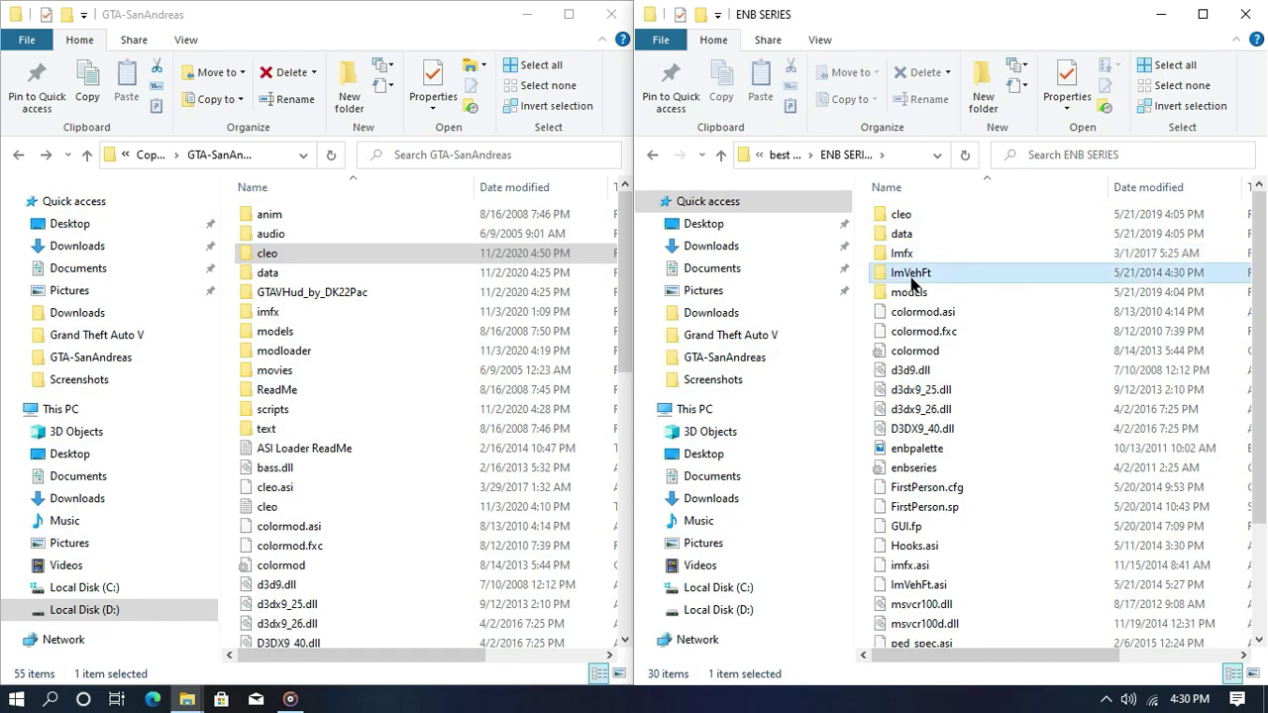
pyautogui.hotkey('ctrl', 'a')
pyautogui.moveTo(1174, 311); pyautogui.dragTo(631, 388)
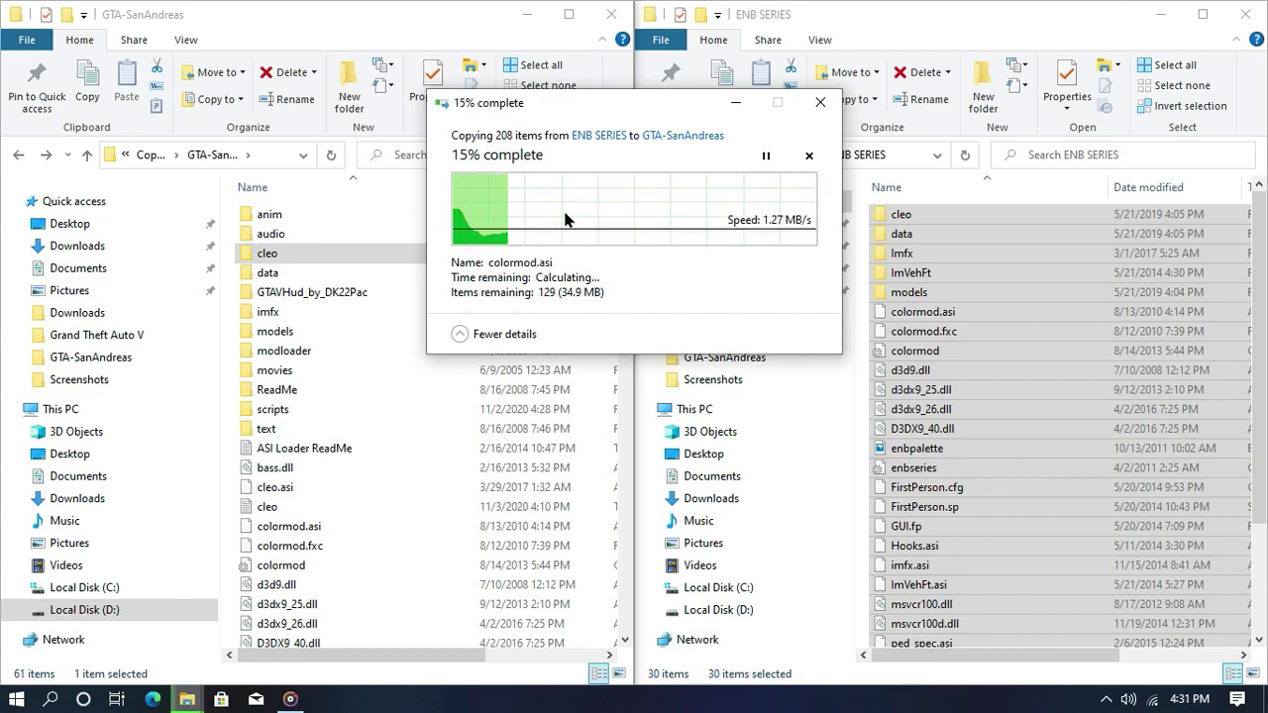
pyautogui.click(570, 208)
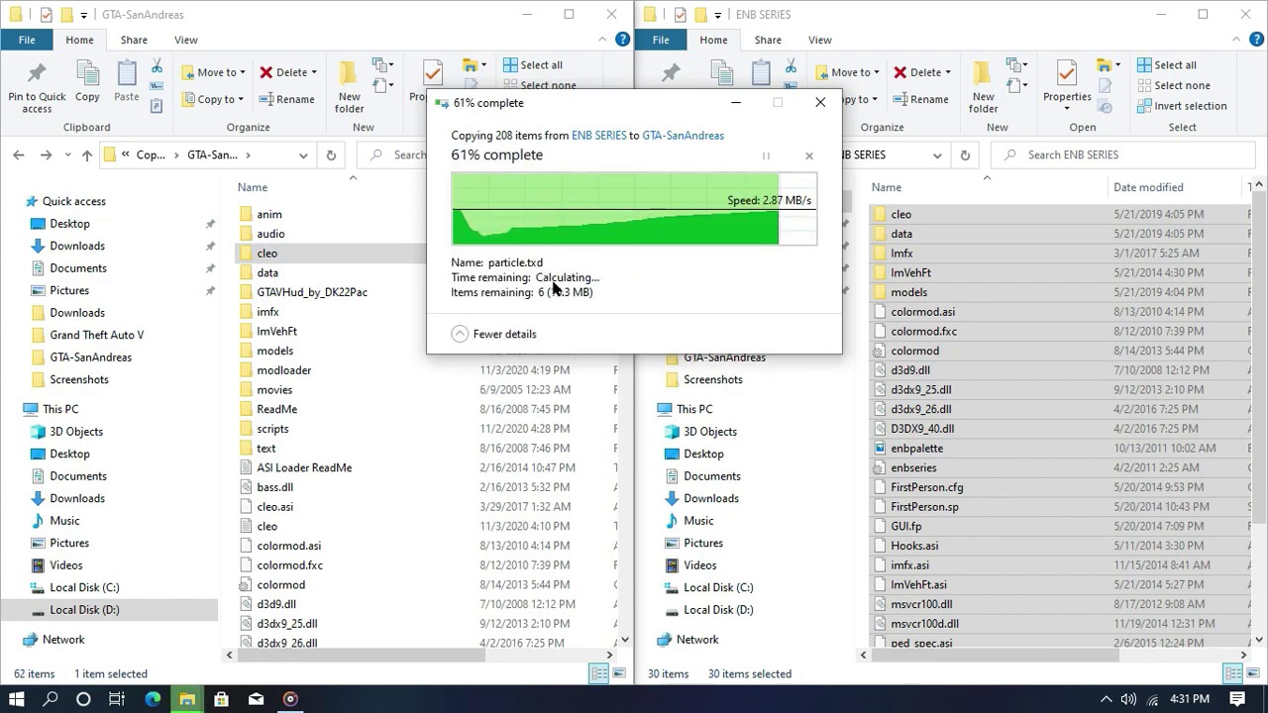
# Copy the maclaren folder from bonus mod into the game's modloader folder and return to GTA-SanAndreas
pyautogui.click(985, 362)
pyautogui.press('BackSpace')
pyautogui.press('BackSpace')
pyautogui.doubleClick(917, 233)
pyautogui.click(918, 222)
pyautogui.doubleClick(284, 267)
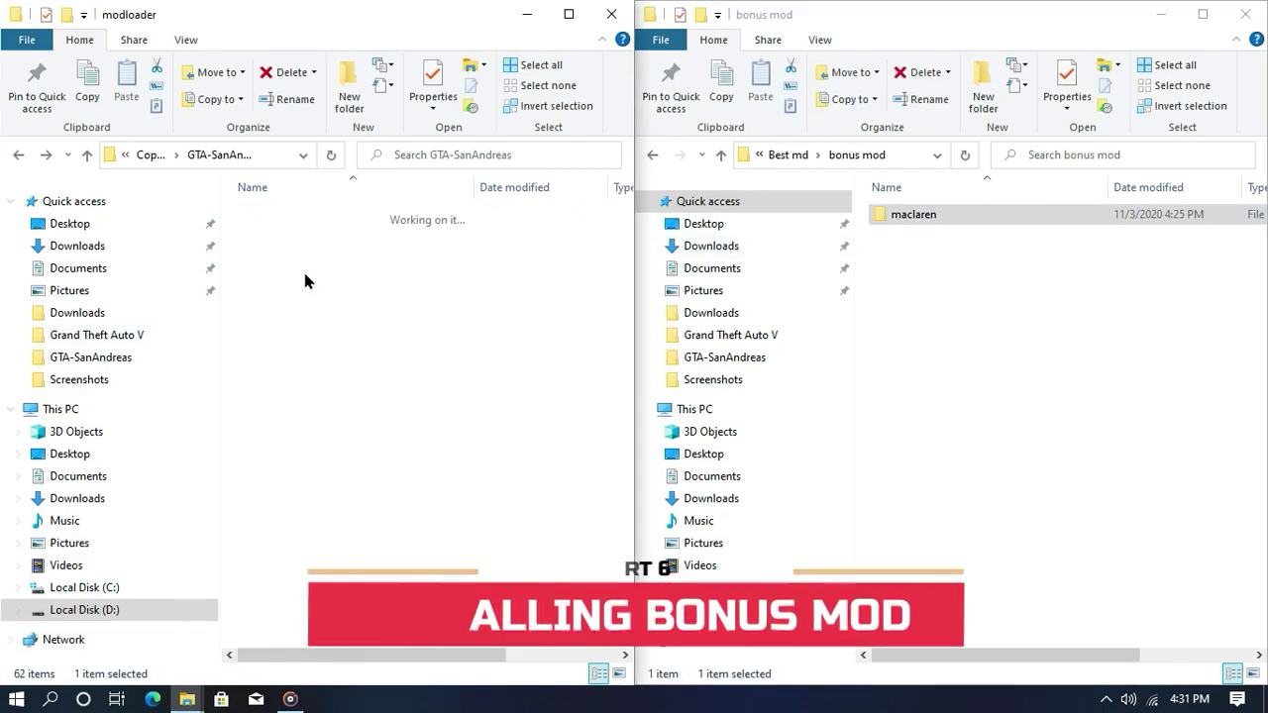
pyautogui.moveTo(974, 222); pyautogui.dragTo(411, 478)
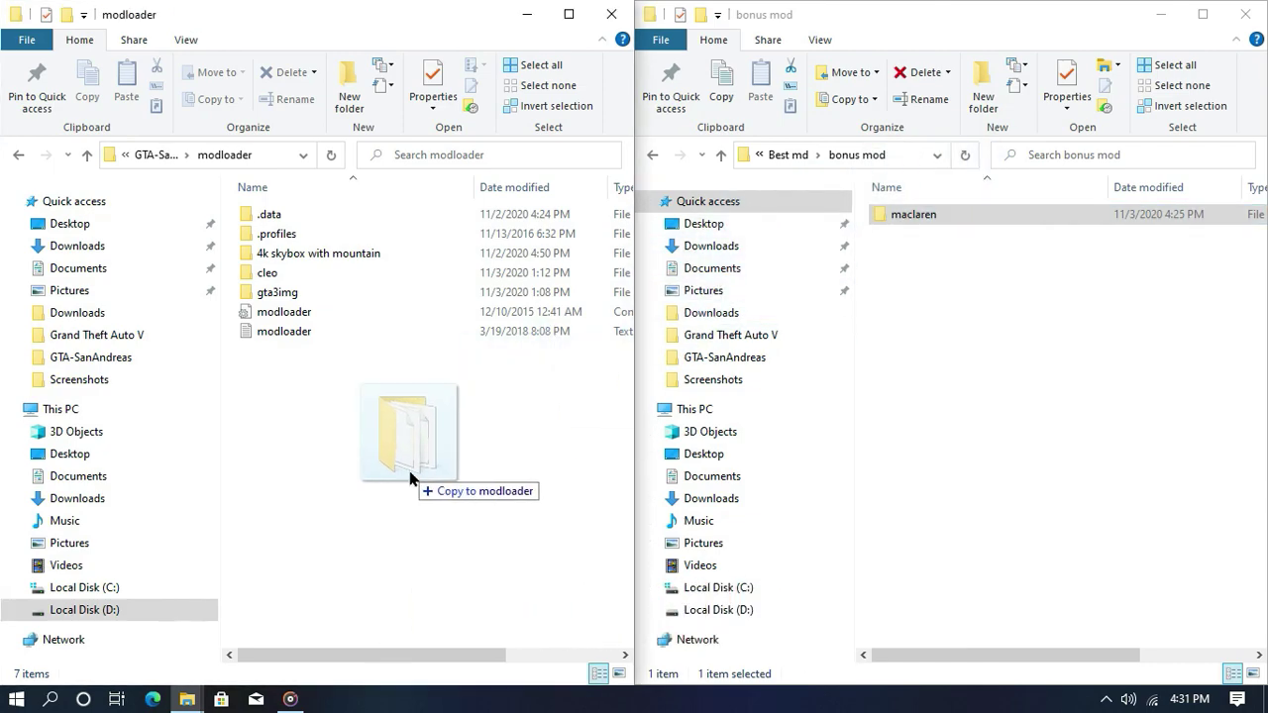
pyautogui.hotkey('alt', 'Left')
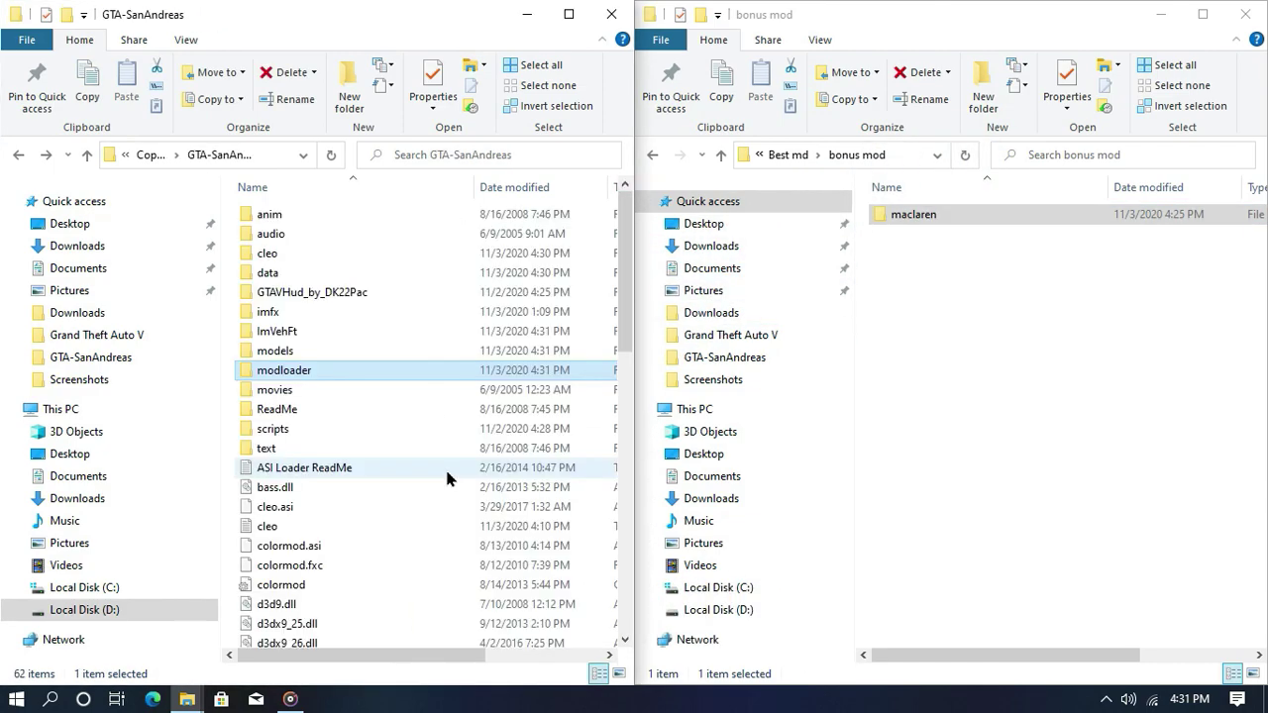
# Close the Best md folder and reopen the extracted optimals folder beside the GTA-SanAndreas folder
pyautogui.click(1149, 341)
pyautogui.hotkey('alt', 'Left')
pyautogui.hotkey('alt', 'Left')
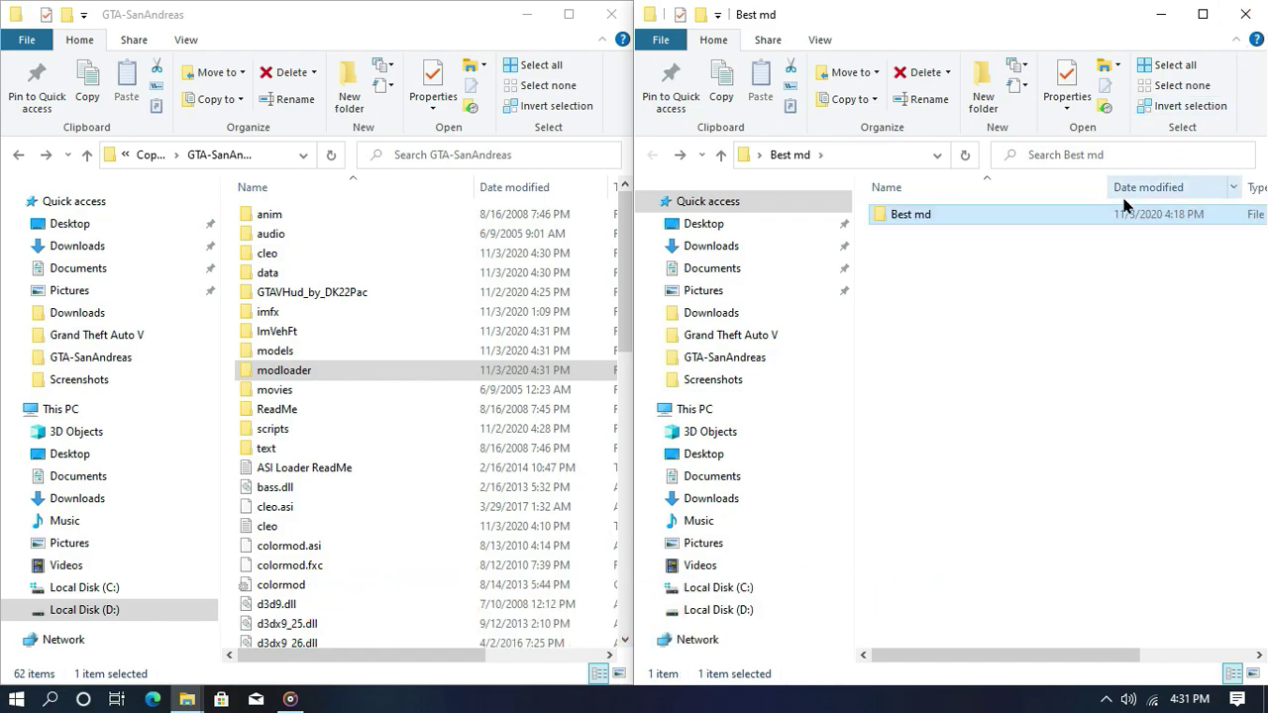
pyautogui.click(1245, 14)
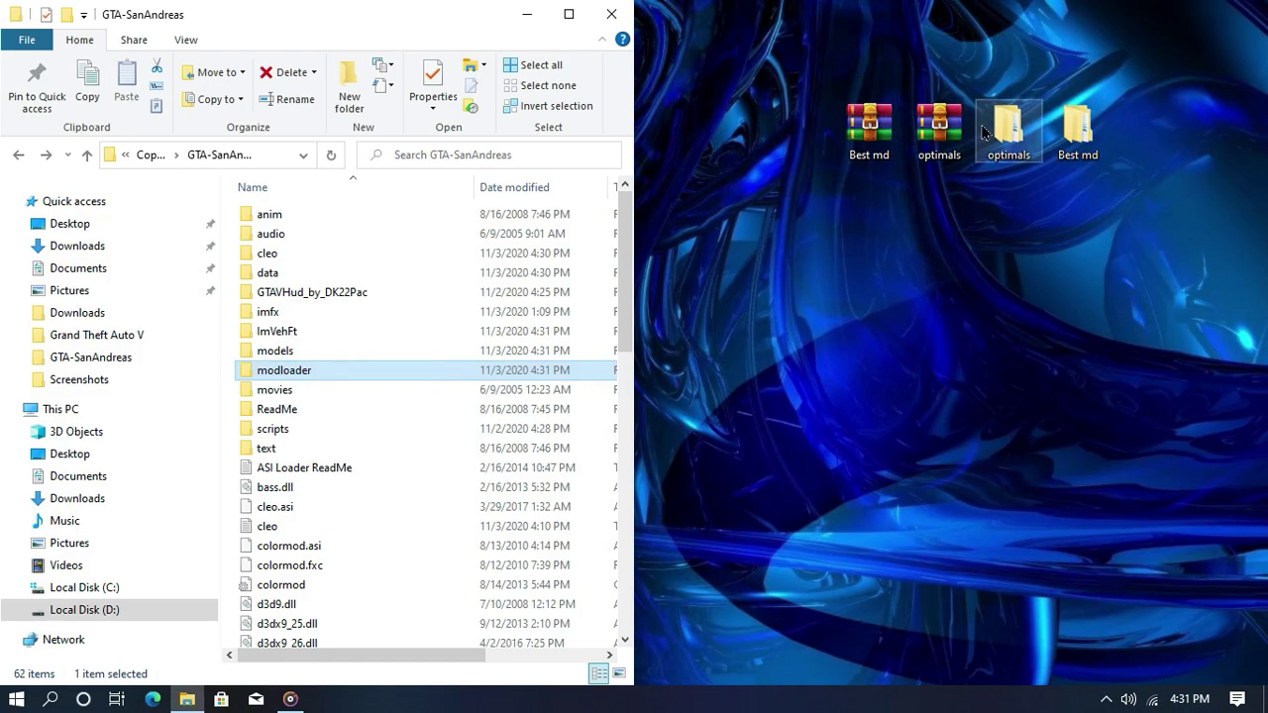
pyautogui.click(1020, 129)
pyautogui.doubleClick(1009, 127)
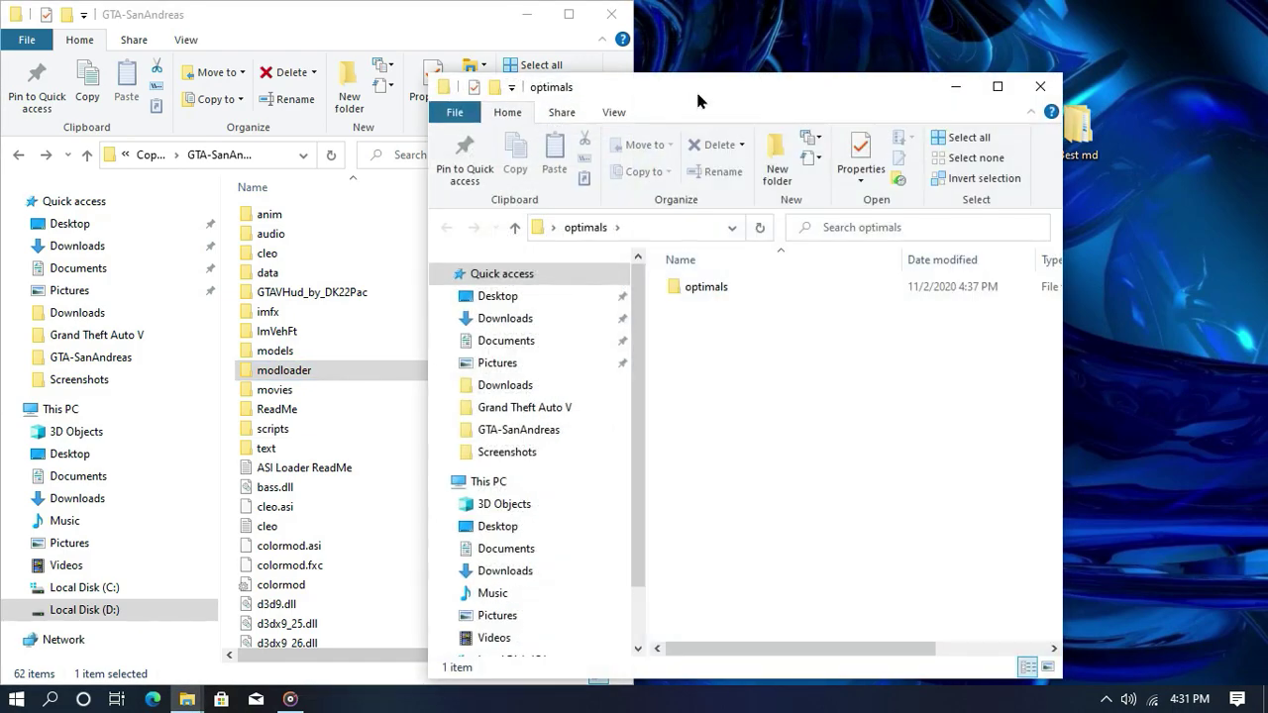
pyautogui.press('super+Right')
# Copy the scripts folder and the DLL file from GTASA.WidescreenFix into GTA-SanAndreas, replacing existing files
pyautogui.doubleClick(952, 212)
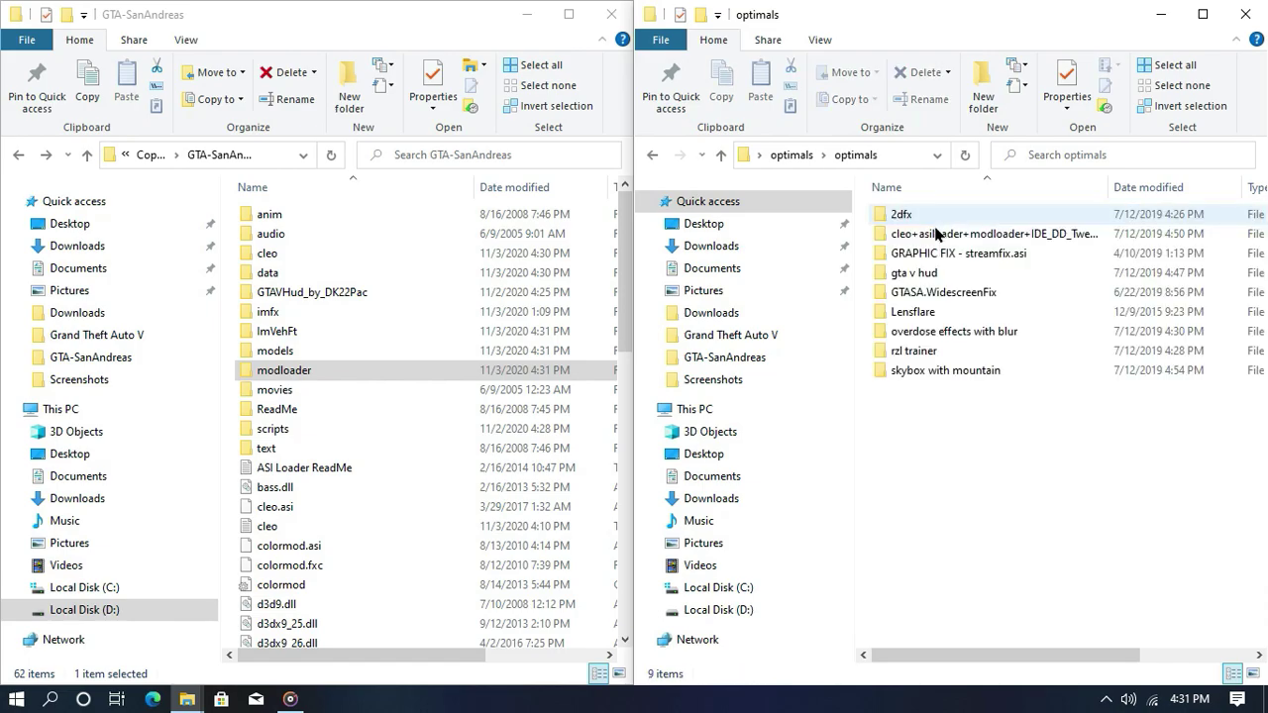
pyautogui.doubleClick(931, 295)
pyautogui.click(920, 235)
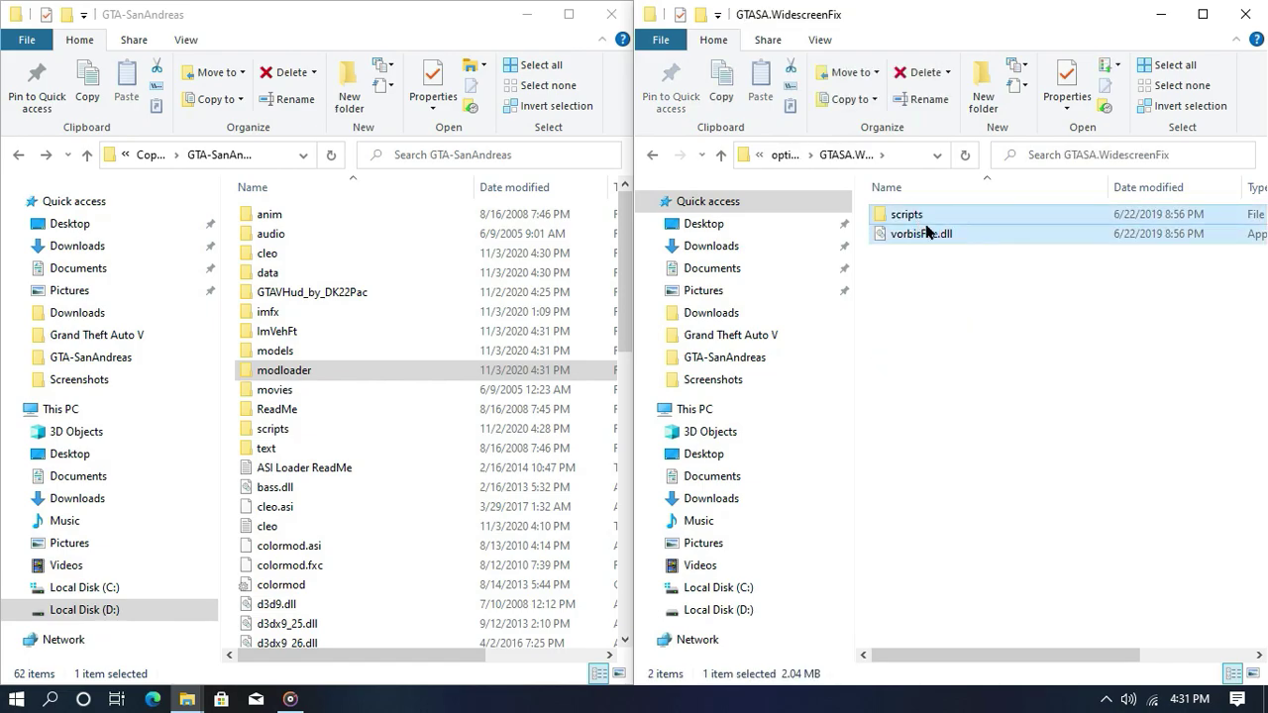
pyautogui.moveTo(946, 223); pyautogui.dragTo(537, 497)
pyautogui.click(540, 213)
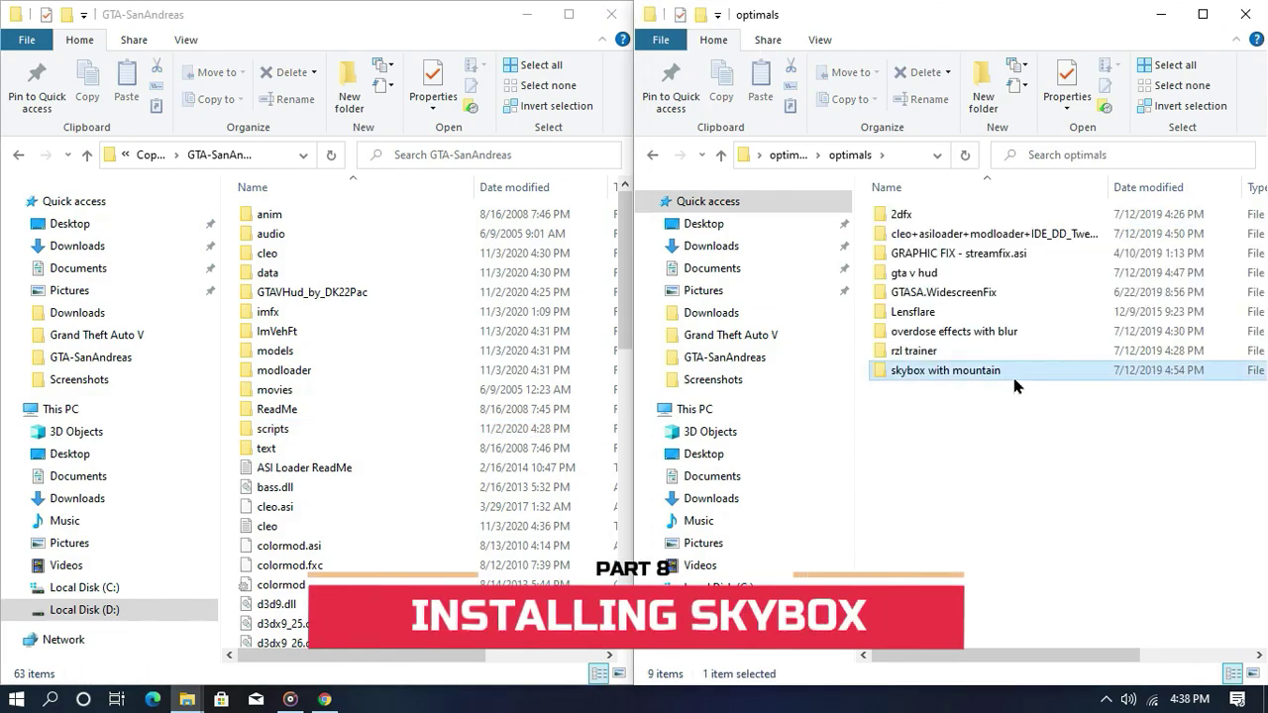
# Copy the 4k skybox with mountain folder from skybox with mountain into the game's modloader folder, replacing existing files, and close both folder windows
pyautogui.doubleClick(936, 376)
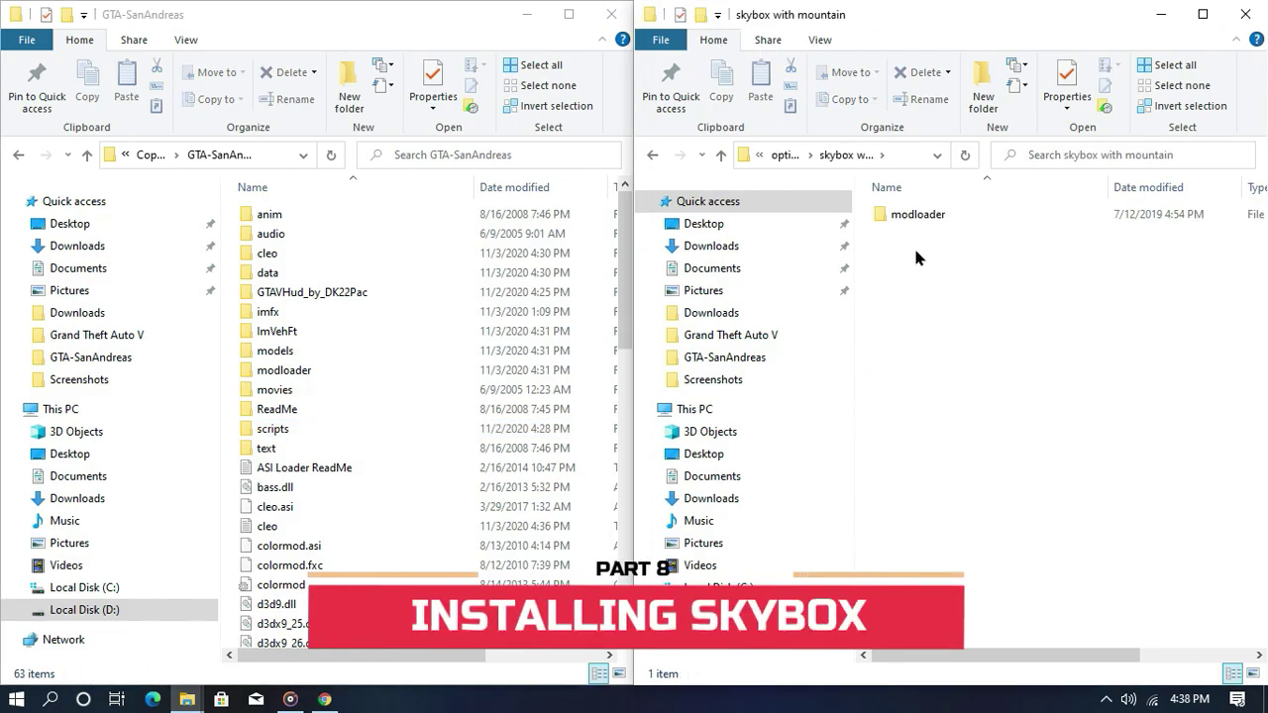
pyautogui.doubleClick(896, 215)
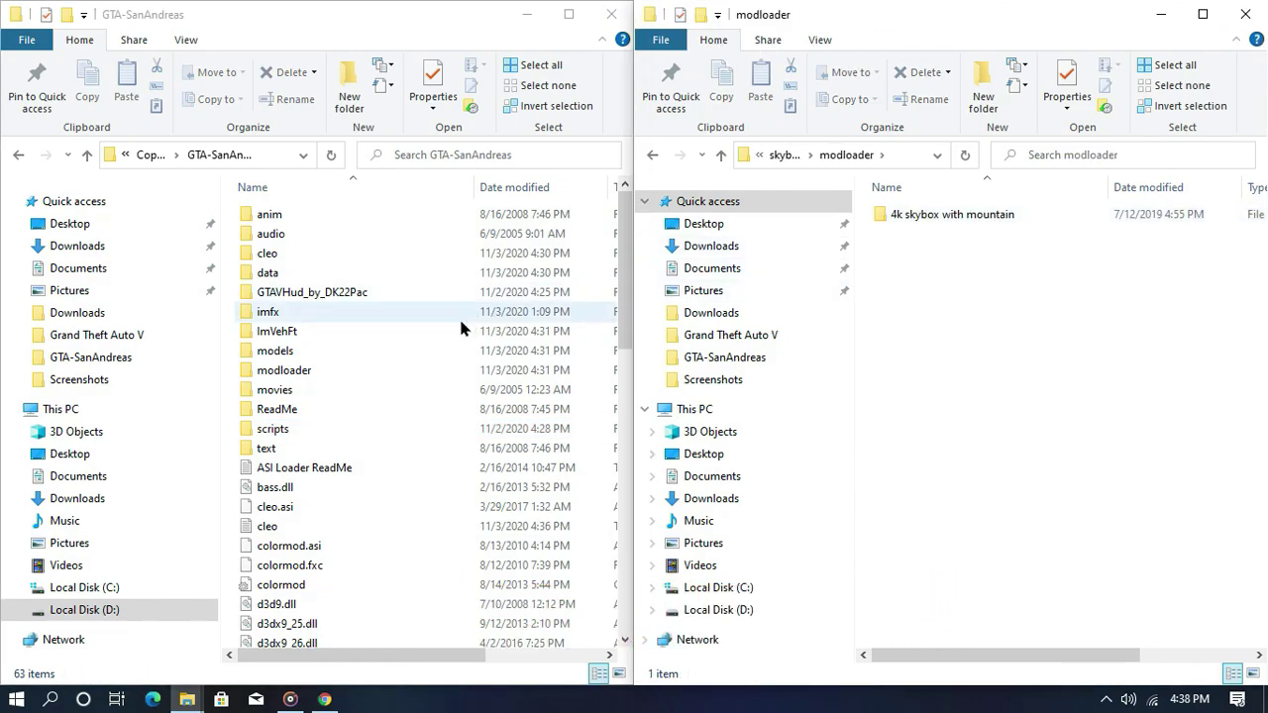
pyautogui.click(371, 370)
pyautogui.doubleClick(402, 370)
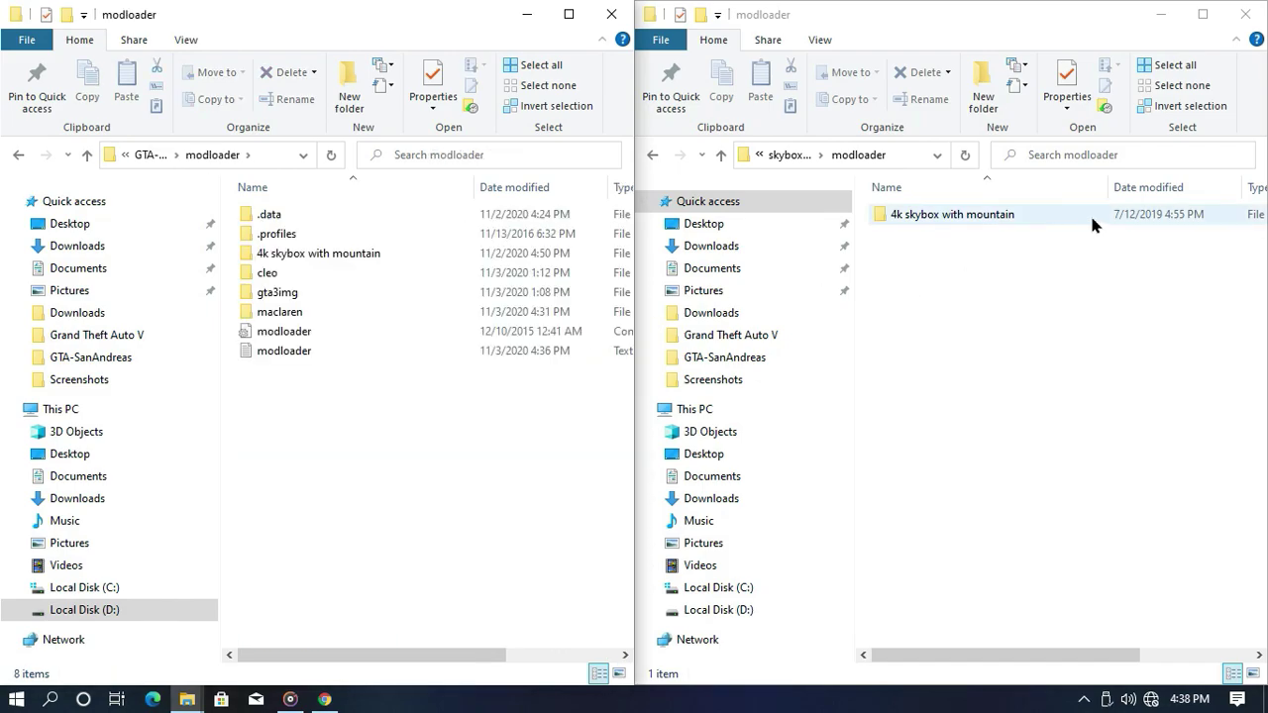
pyautogui.moveTo(1093, 216); pyautogui.dragTo(447, 455)
pyautogui.click(530, 213)
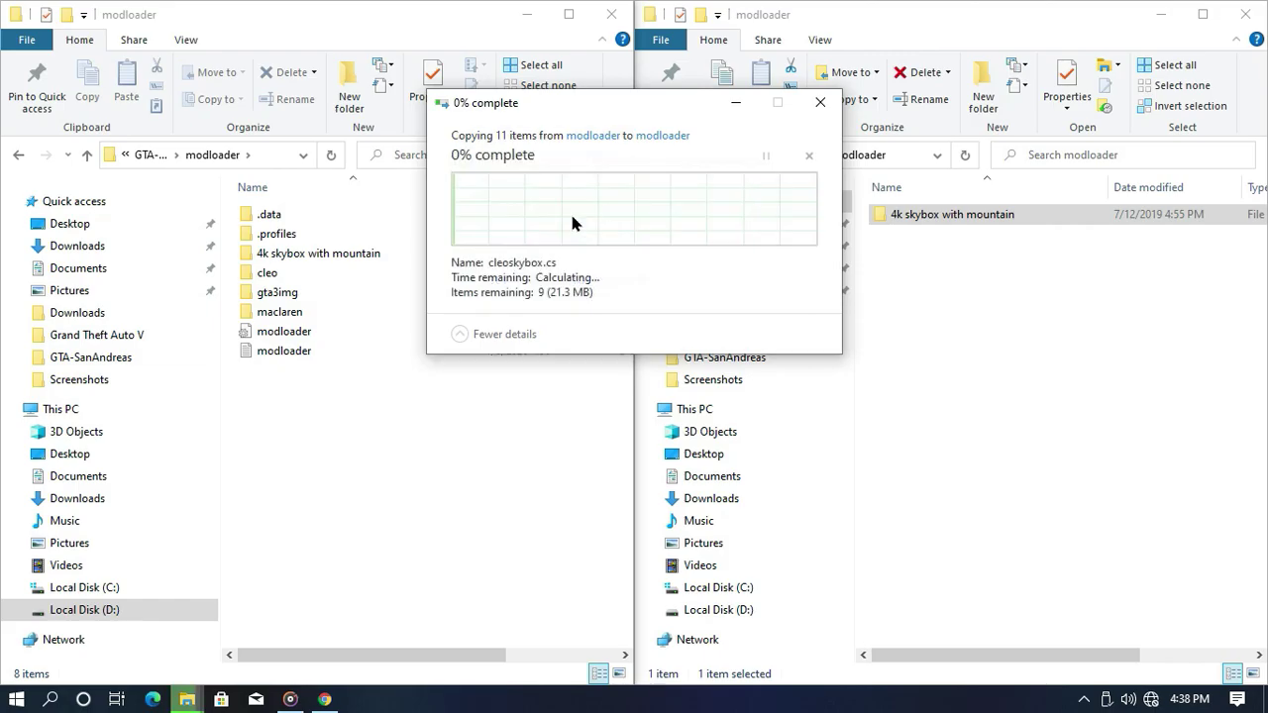
pyautogui.click(1245, 14)
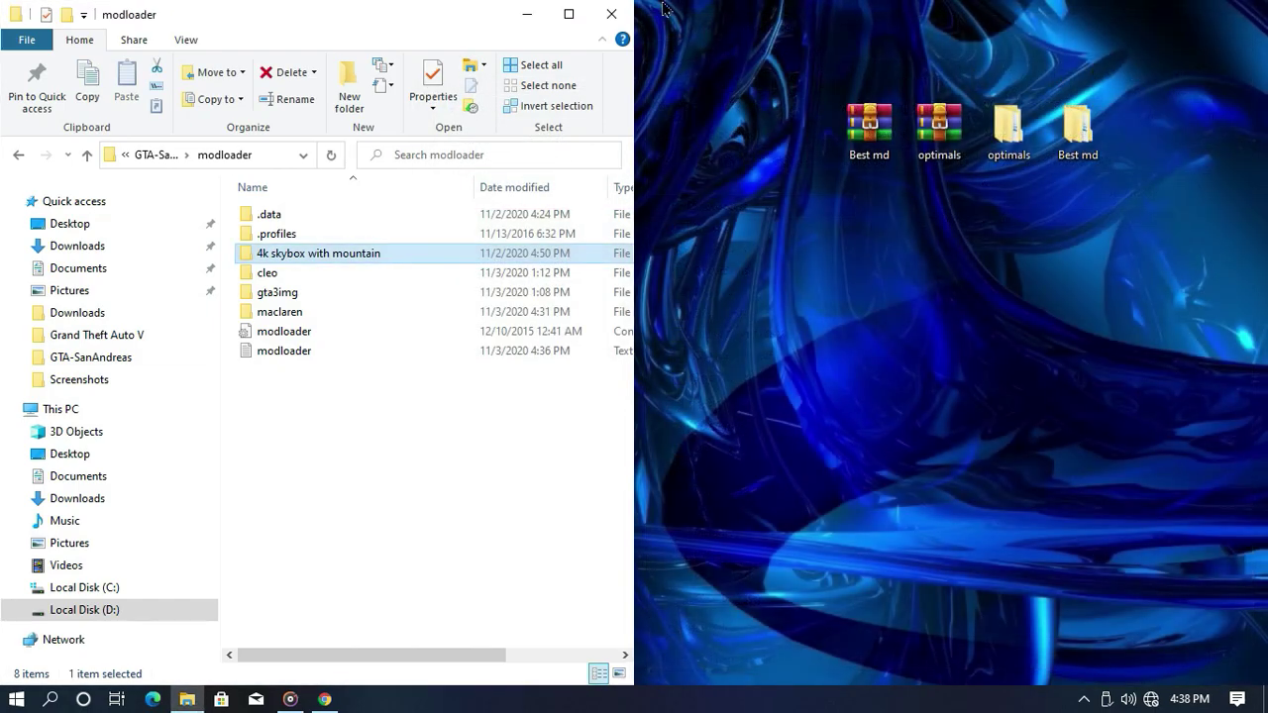
pyautogui.click(612, 14)
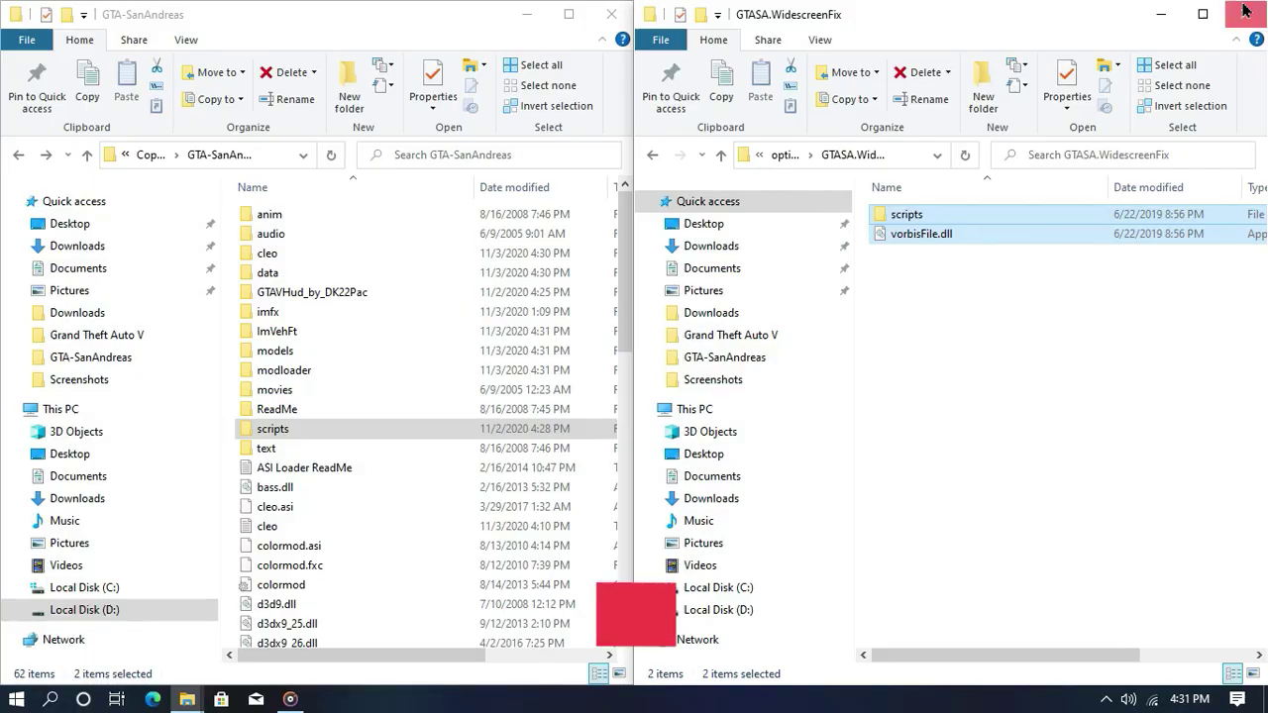
# Close the GTASA.WidescreenFix folder and open the enbseries configuration file from GTA-SanAndreas in a maximized Notepad window
pyautogui.click(1246, 14)
pyautogui.click(576, 24)
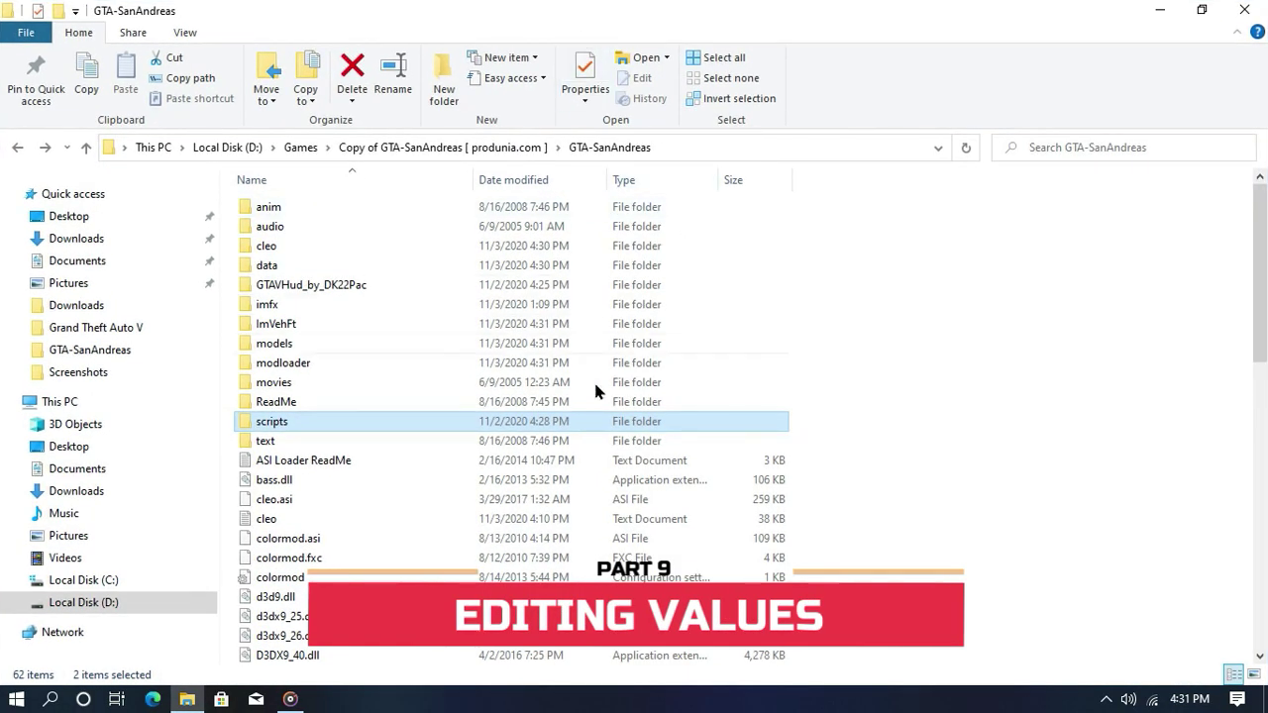
pyautogui.scroll(-7, 388, 514)
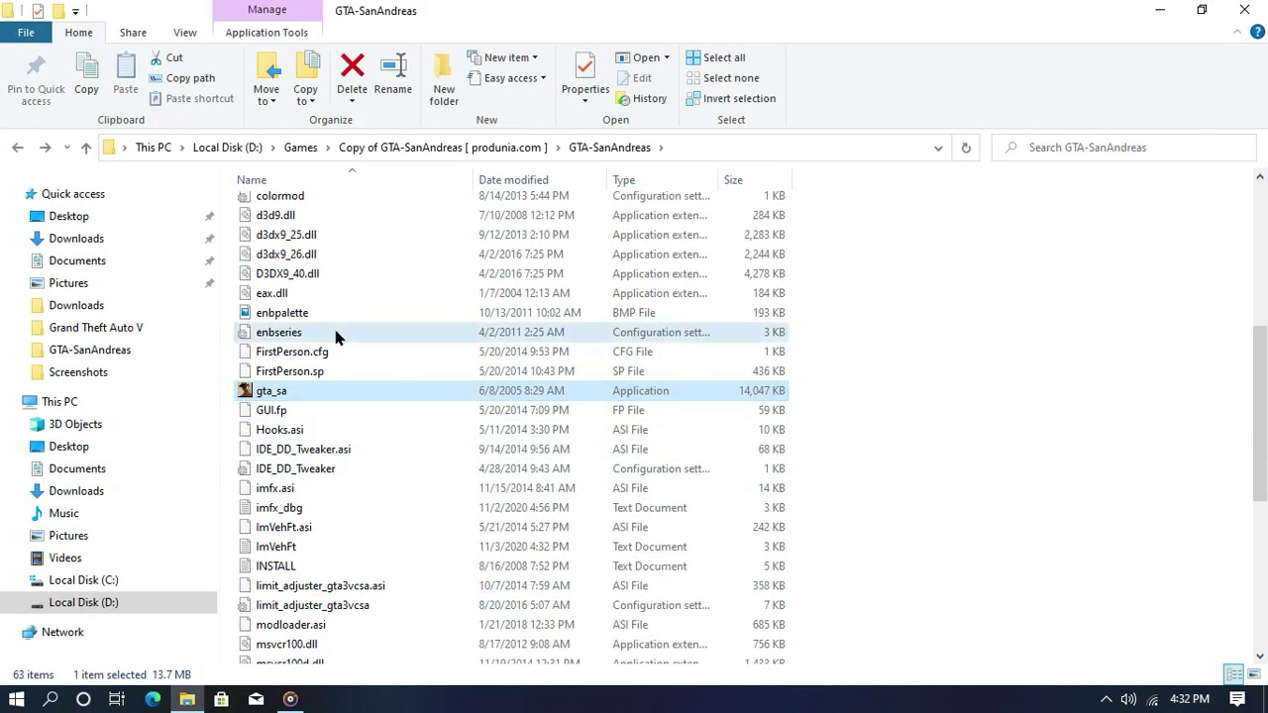
pyautogui.click(333, 332)
pyautogui.doubleClick(297, 339)
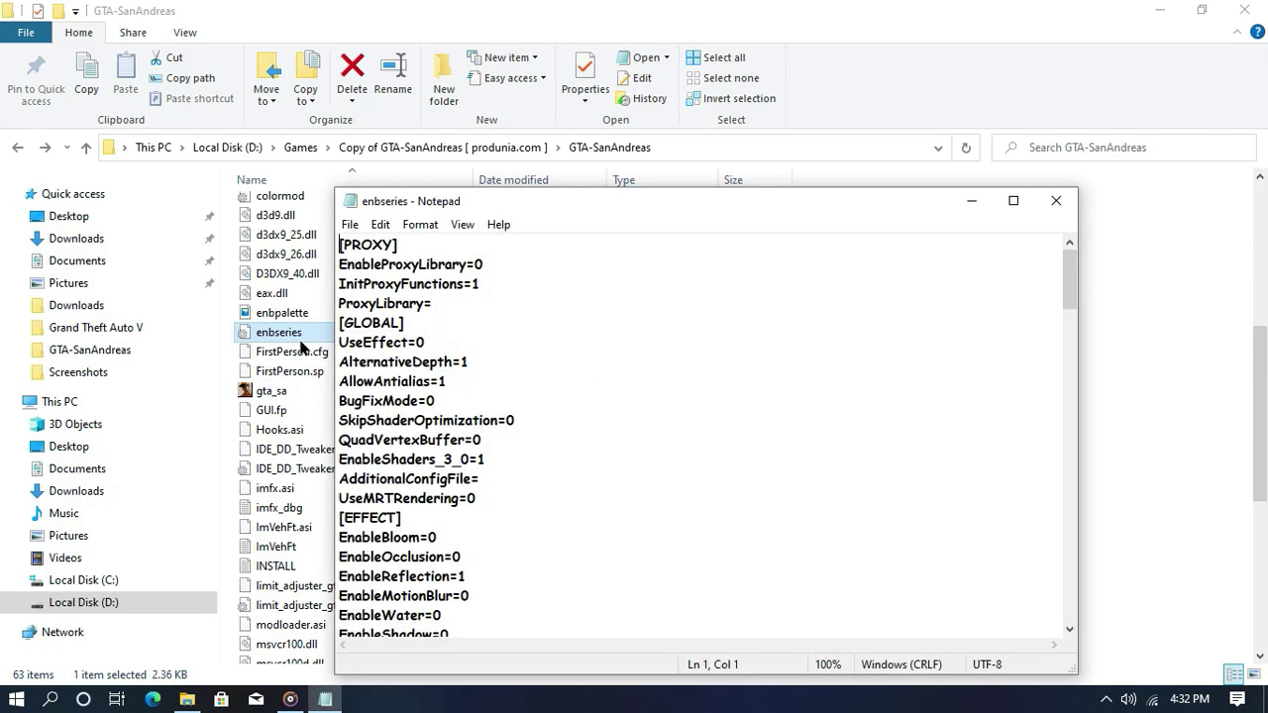
pyautogui.click(1013, 200)
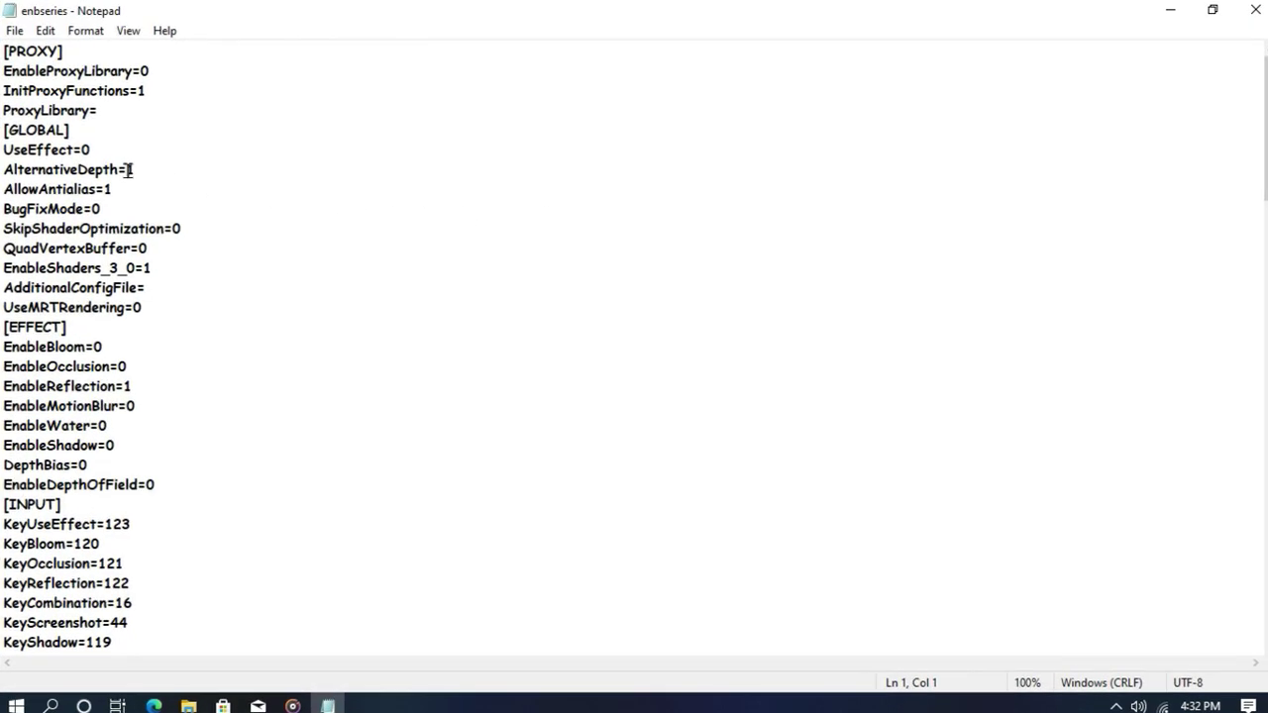
# Set UseEffect to 1 in the GLOBAL section of the enbseries file
pyautogui.click(88, 149)
pyautogui.hotkey('shift', 'Right')
pyautogui.write('1')
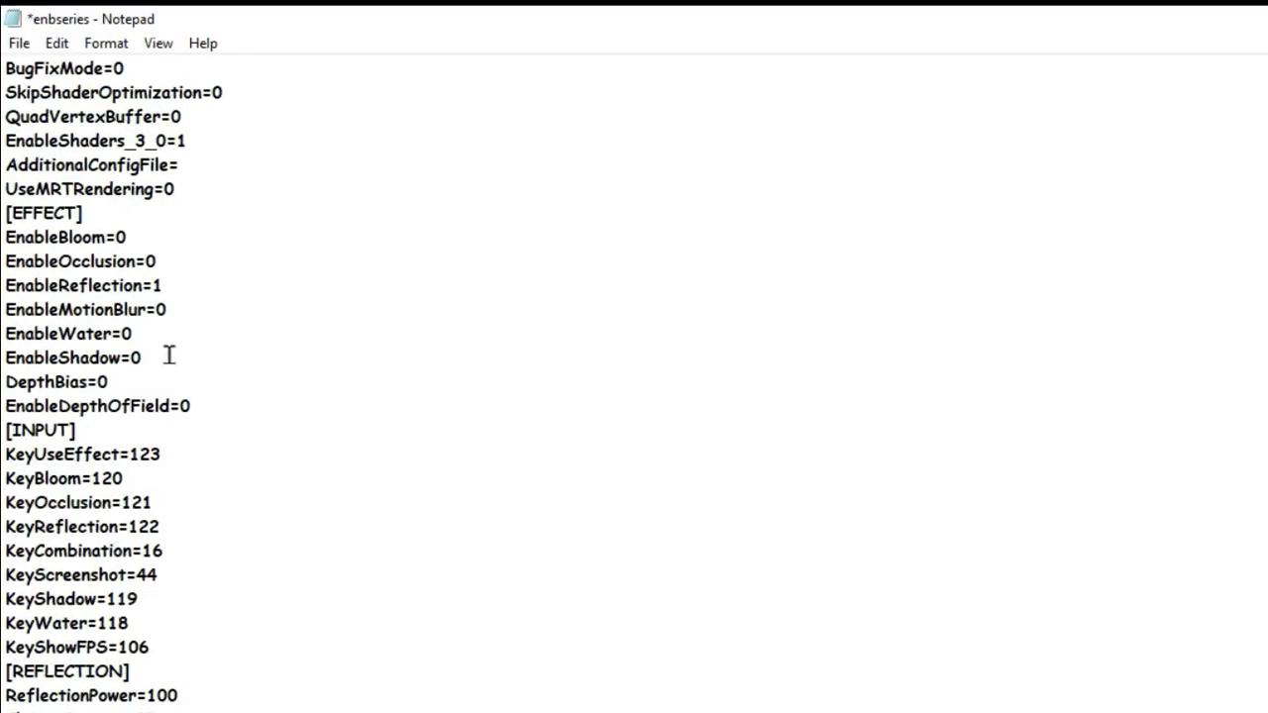
# Set ReflectionPower to 25 and ChromePower to 30 in the REFLECTION section
pyautogui.scroll(-3, 164, 555)
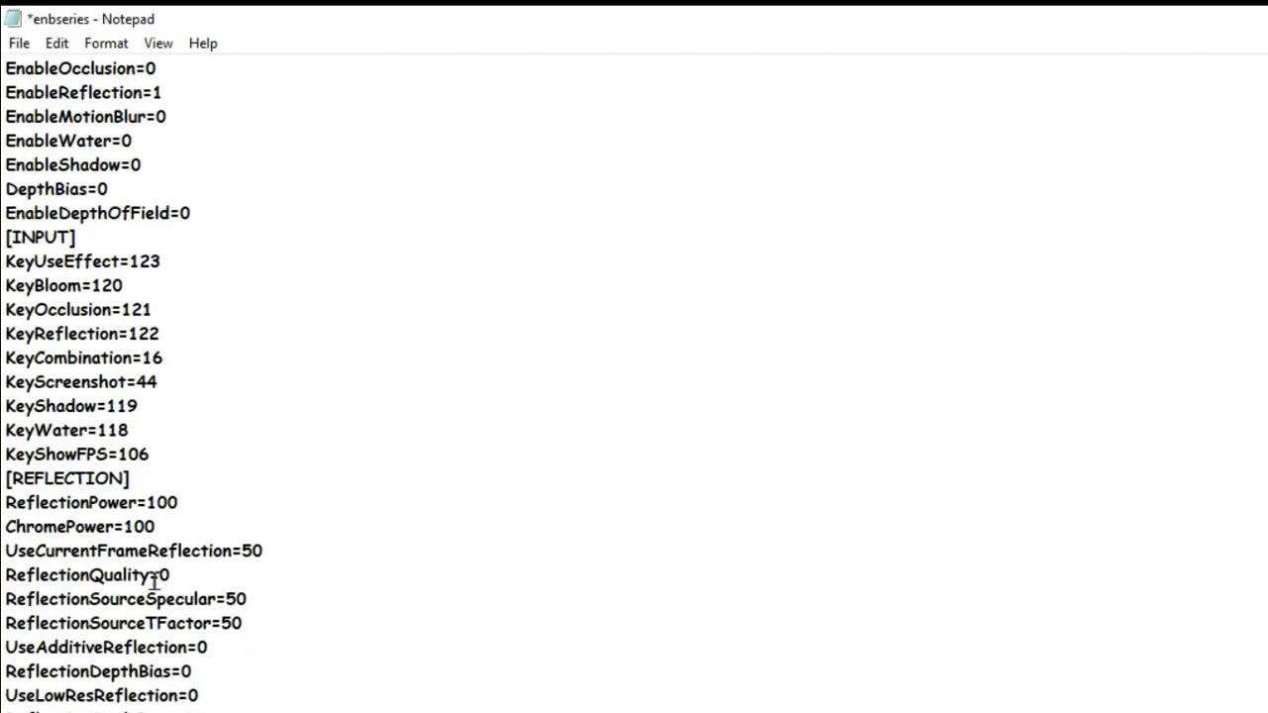
pyautogui.doubleClick(162, 505)
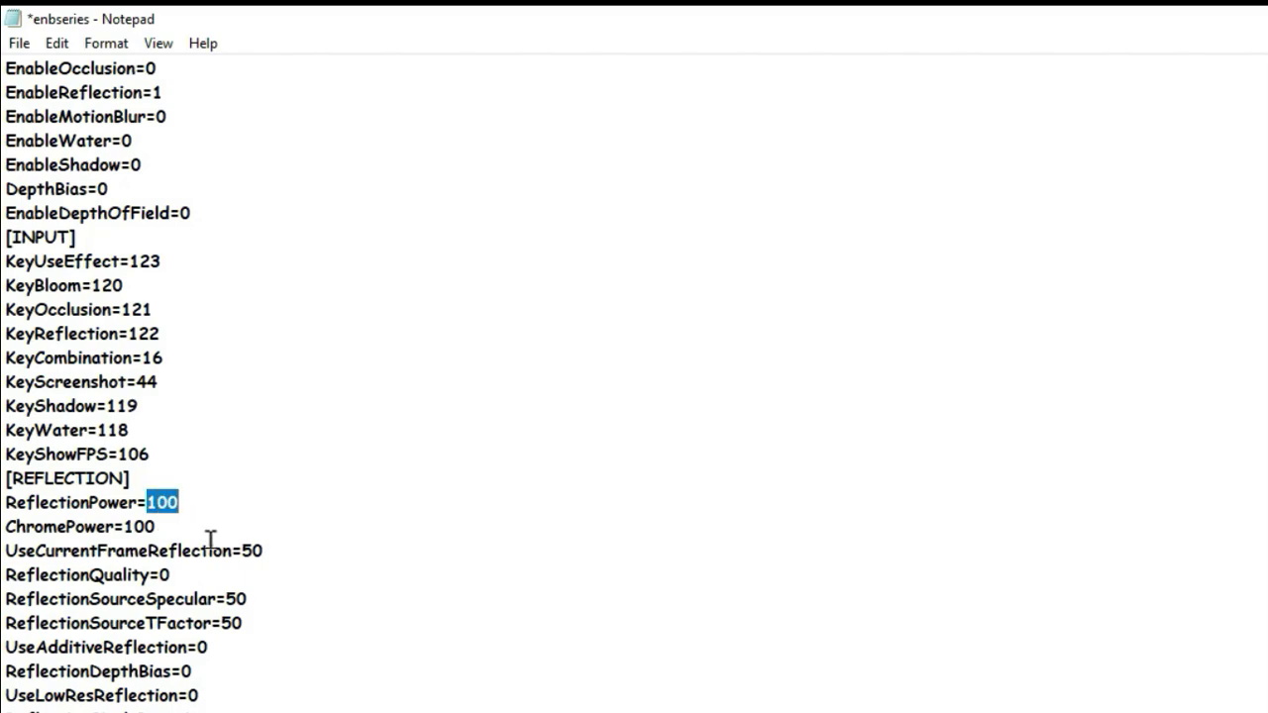
pyautogui.write('25')
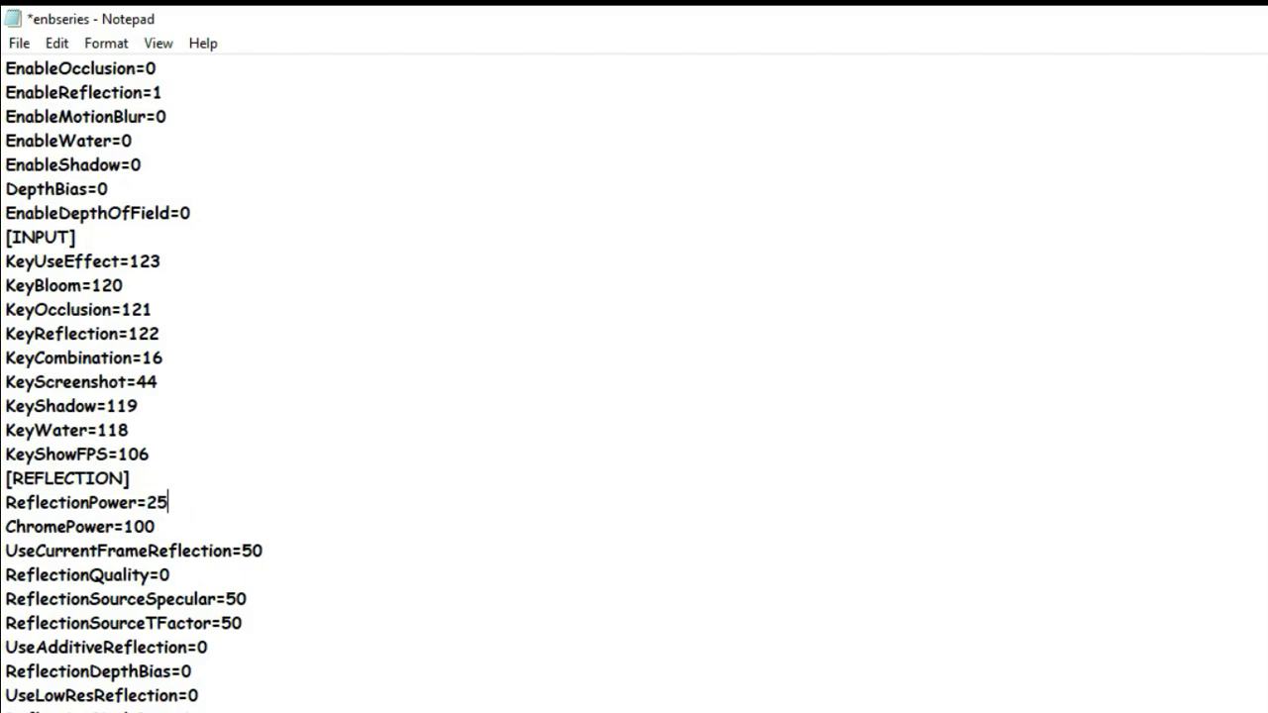
pyautogui.doubleClick(138, 526)
pyautogui.write('30')
# Save the edited enbseries file and close it
pyautogui.hotkey('ctrl', 's')
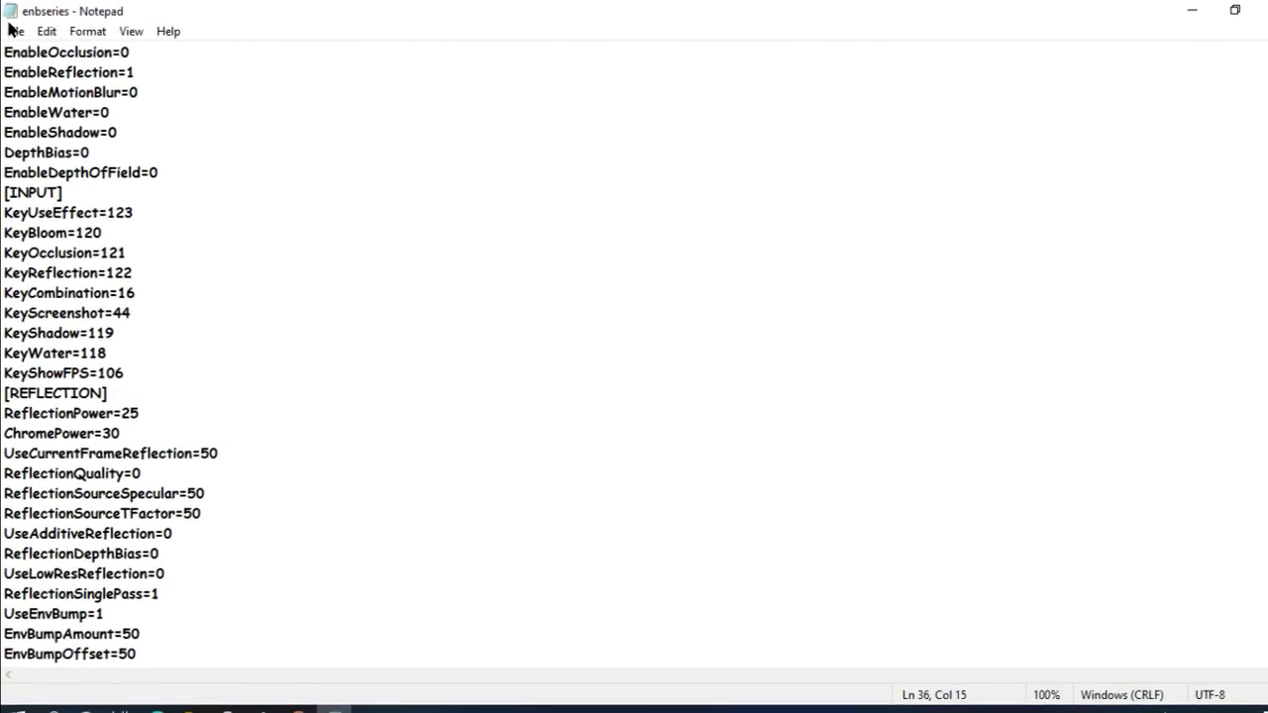
pyautogui.click(12, 31)
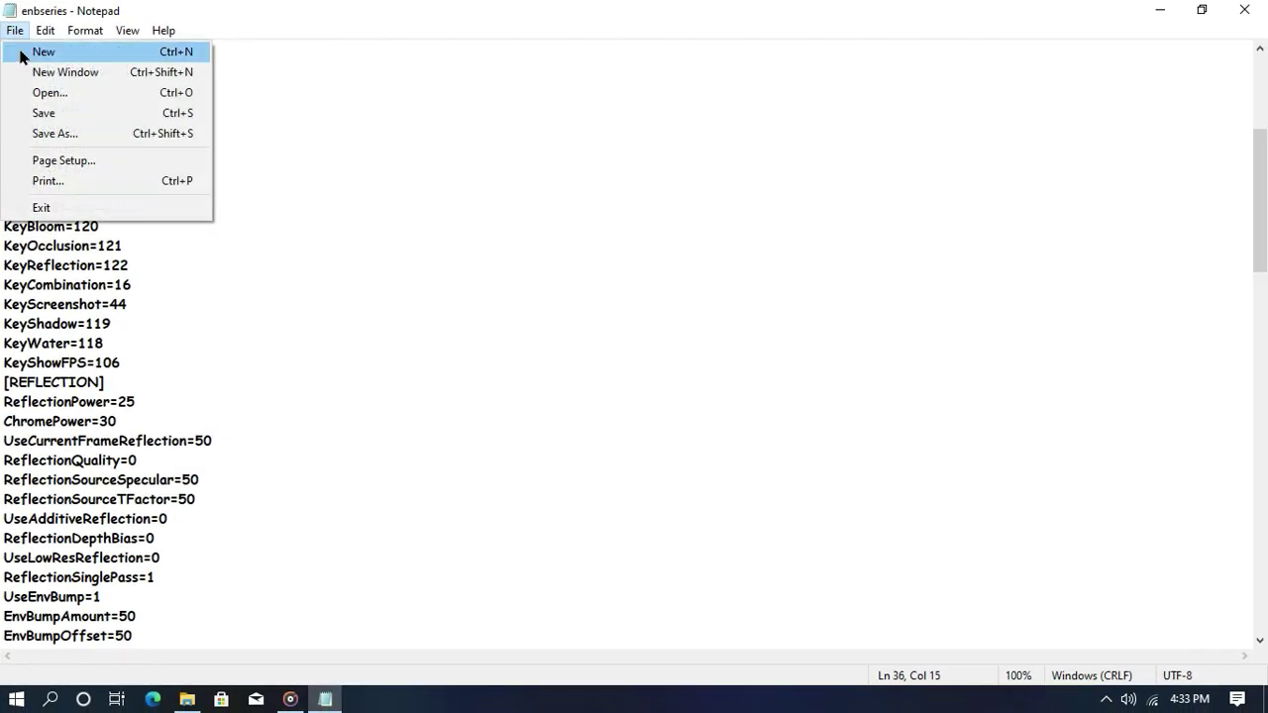
pyautogui.click(87, 118)
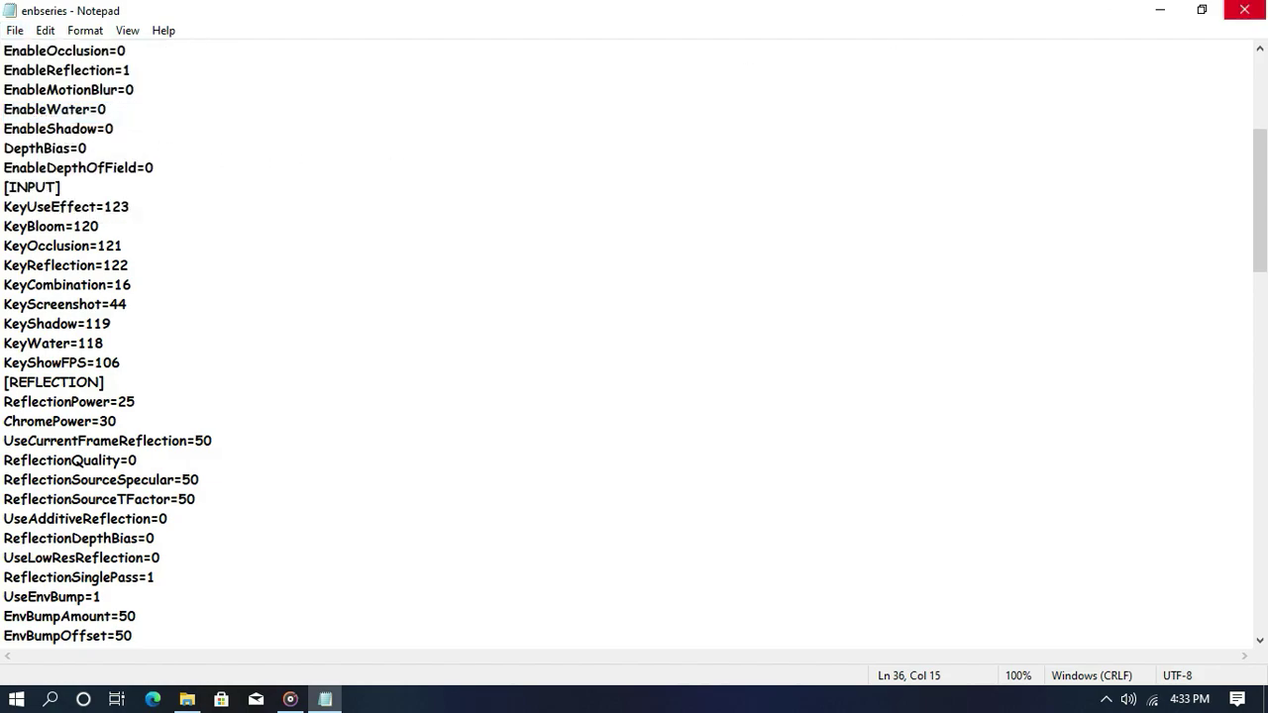
pyautogui.click(1245, 9)
# Launch the game from gta_sa in the GTA-SanAndreas folder and start a new game
pyautogui.click(281, 396)
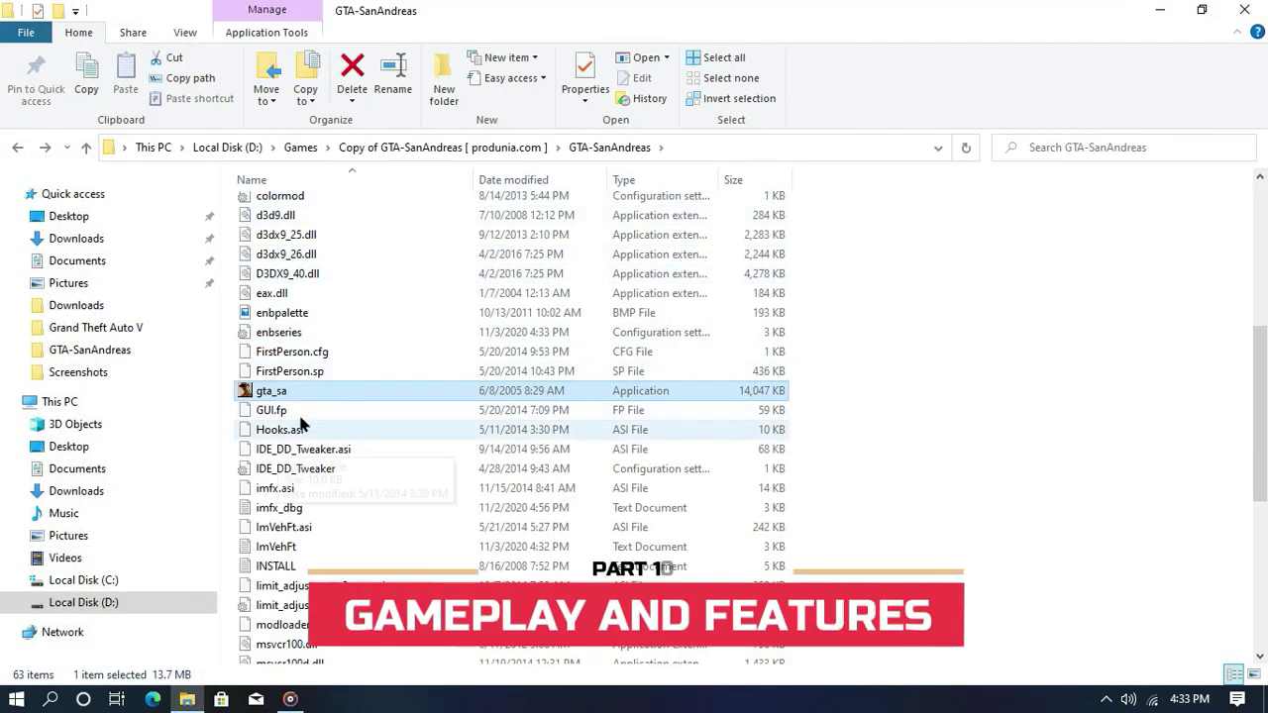
pyautogui.doubleClick(286, 392)
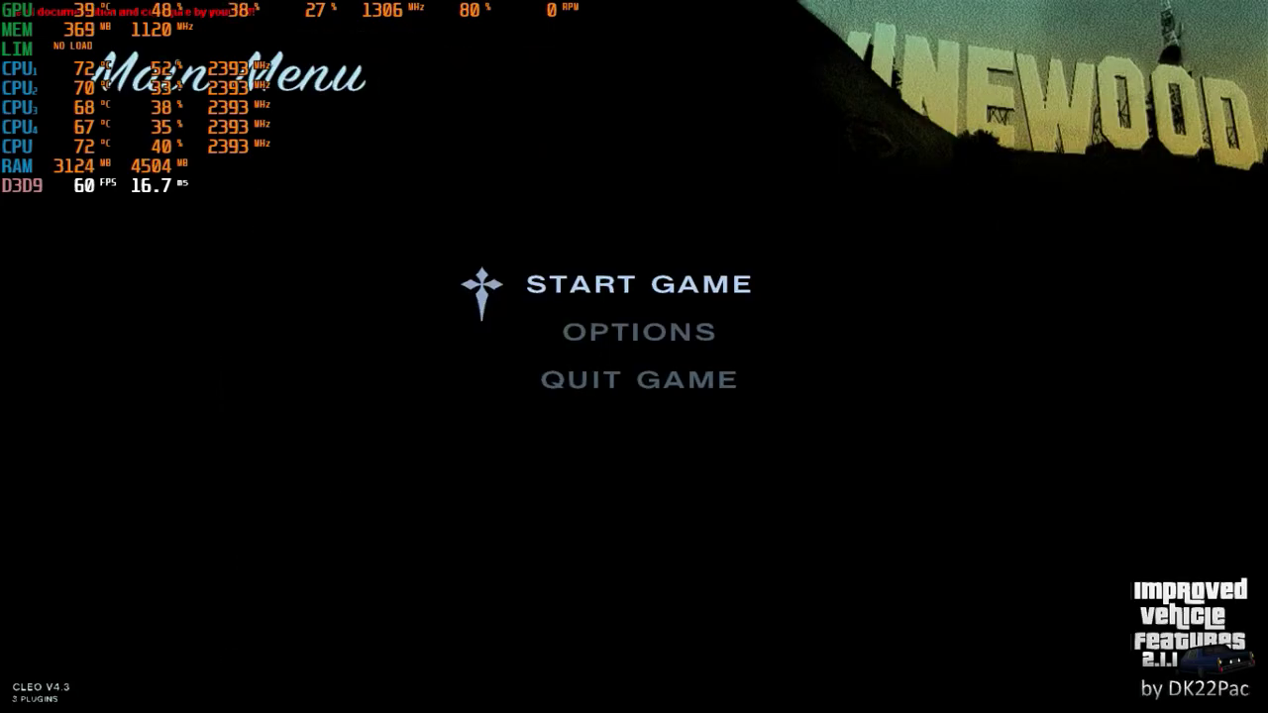
pyautogui.press('Return')
pyautogui.press('Down')
pyautogui.press('Return')
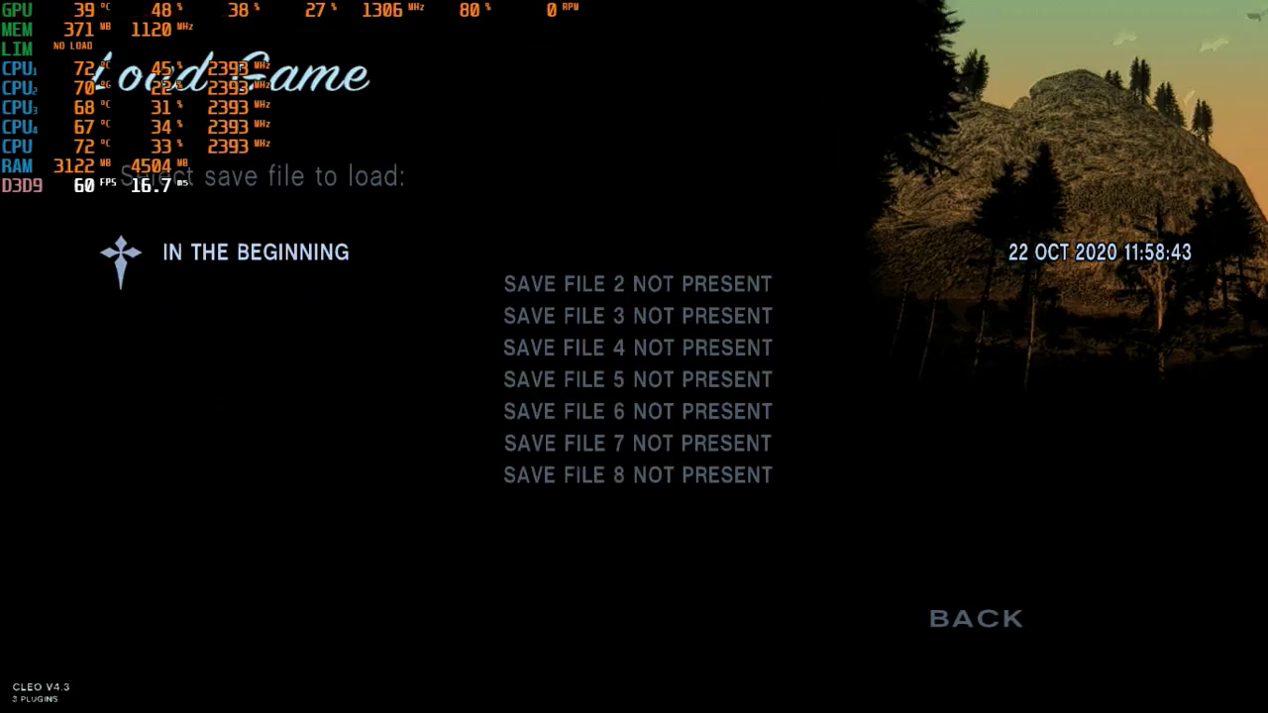
pyautogui.press('Escape')
pyautogui.press('Up')
pyautogui.press('Return')
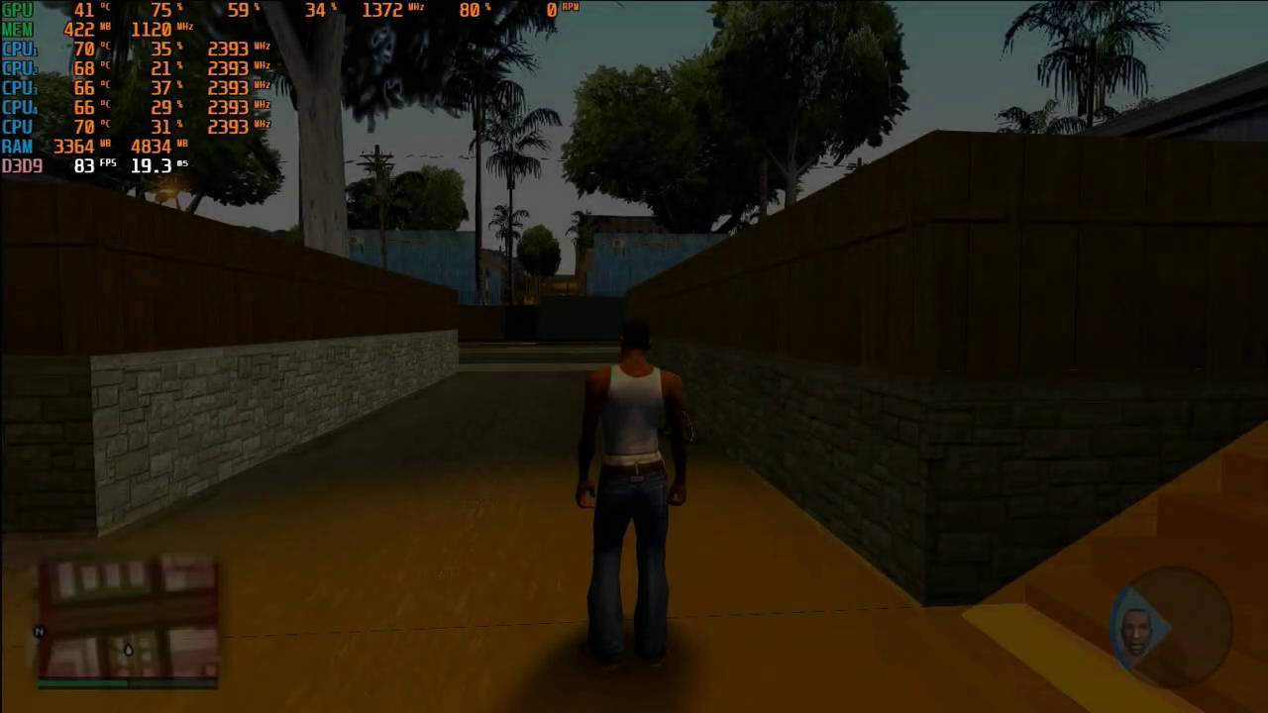
pyautogui.press('w')
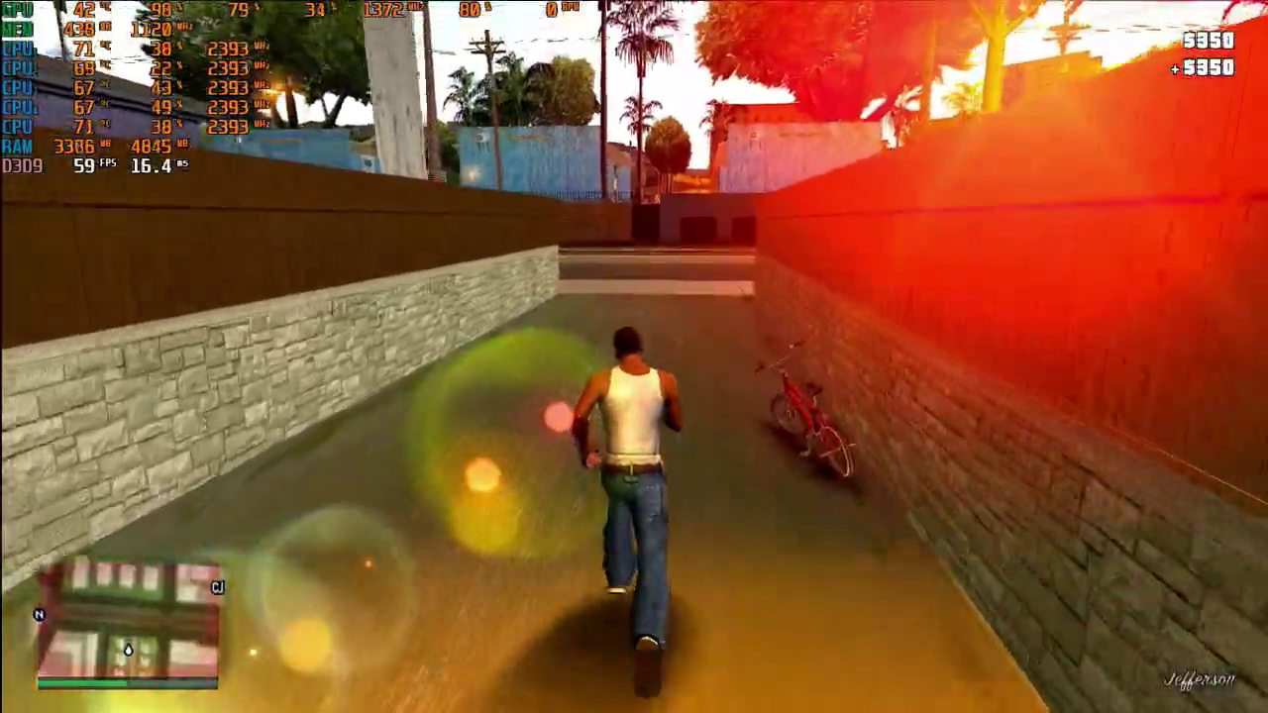
pyautogui.press('a')
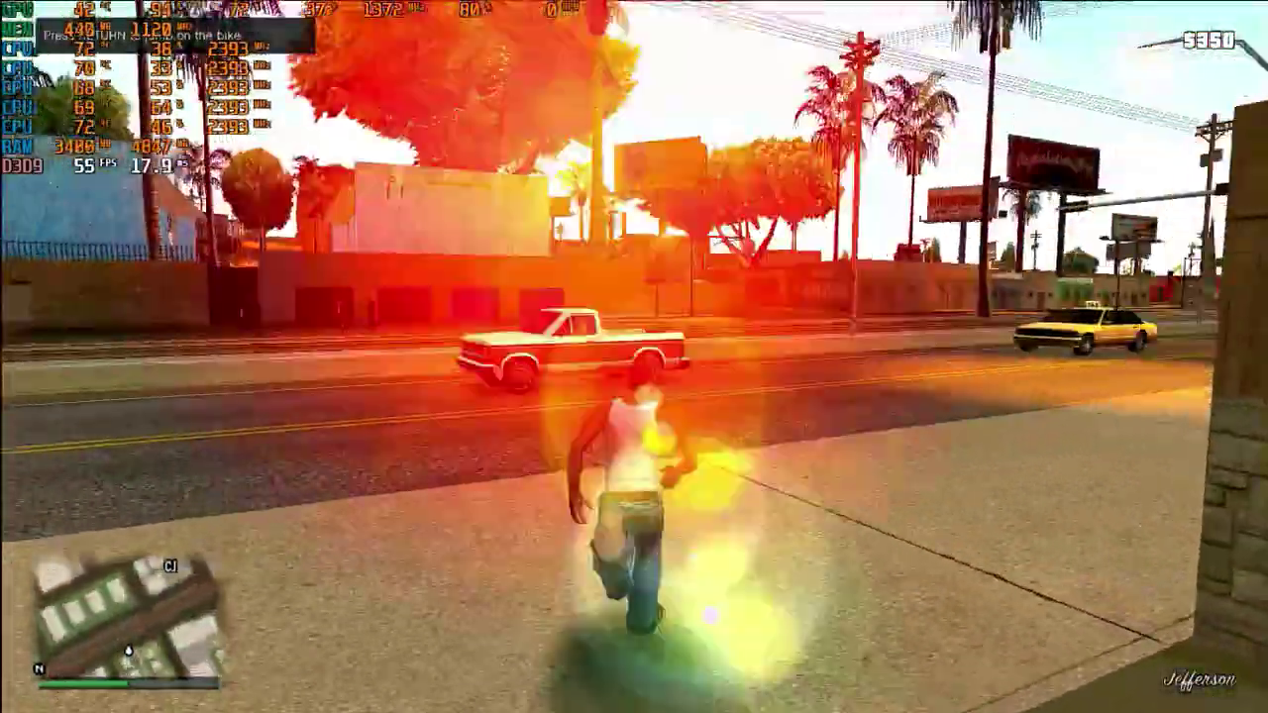
pyautogui.press('a')
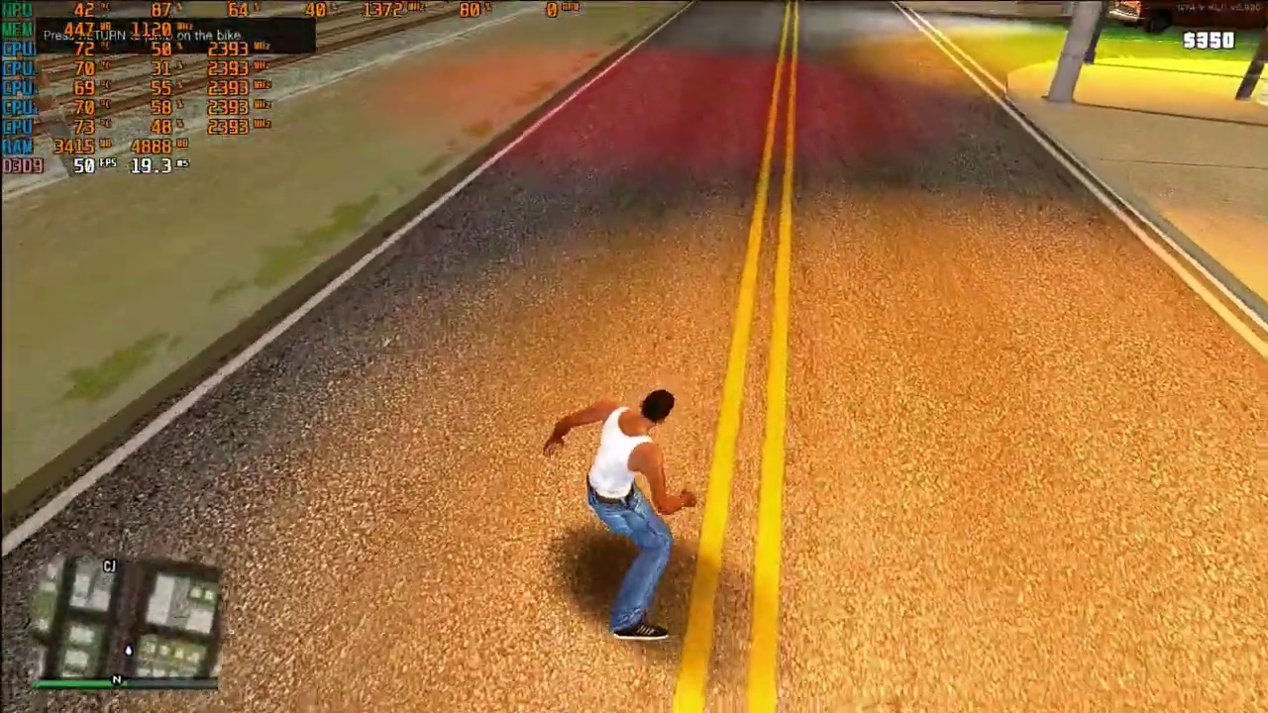
pyautogui.press('w')
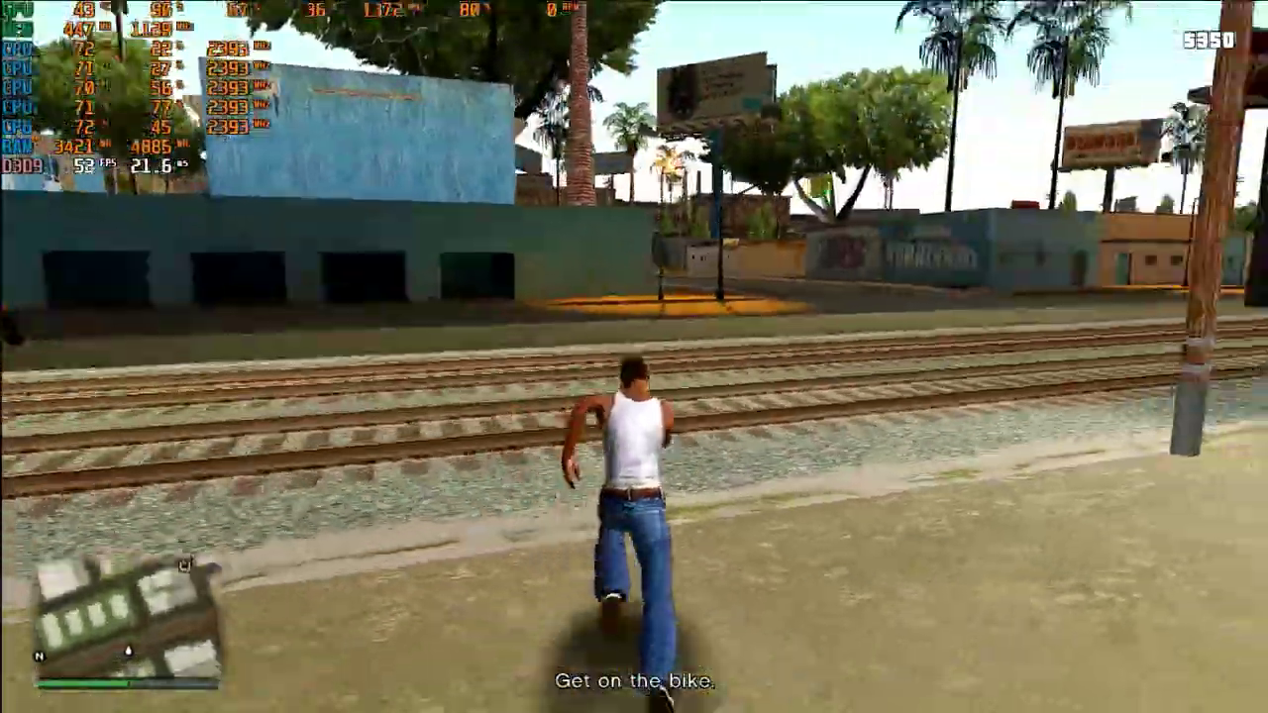
pyautogui.press('d')
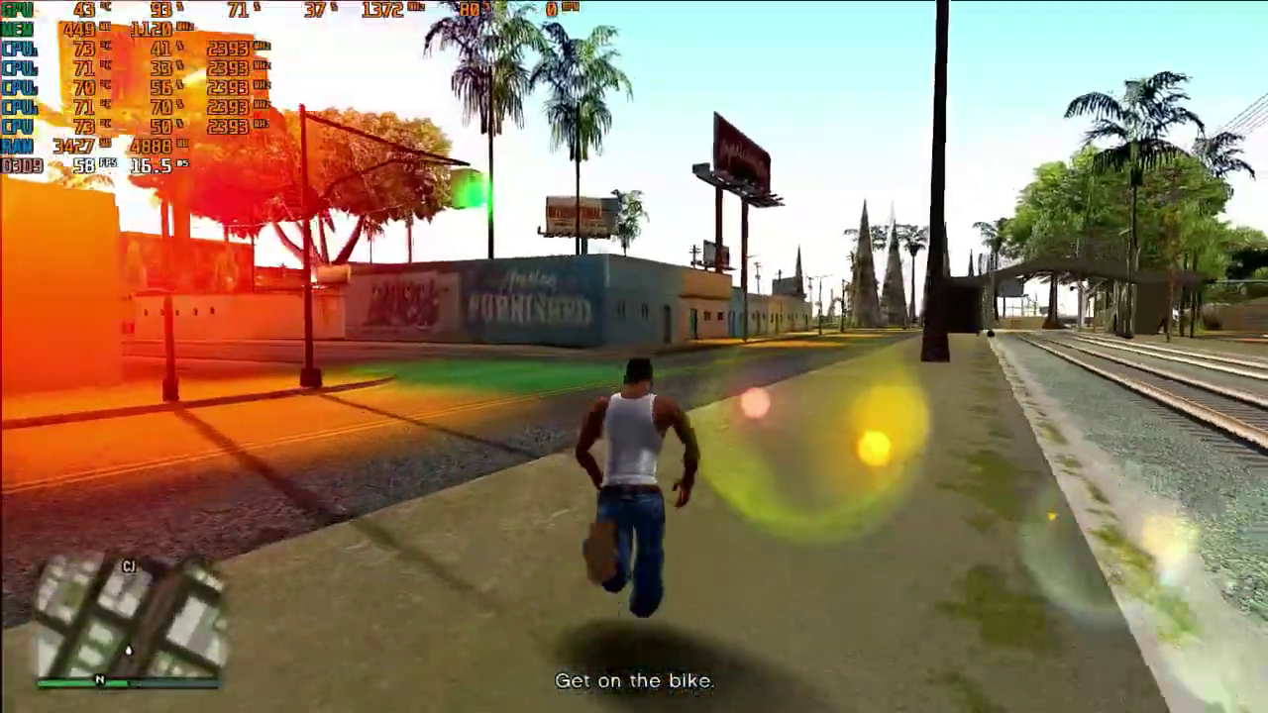